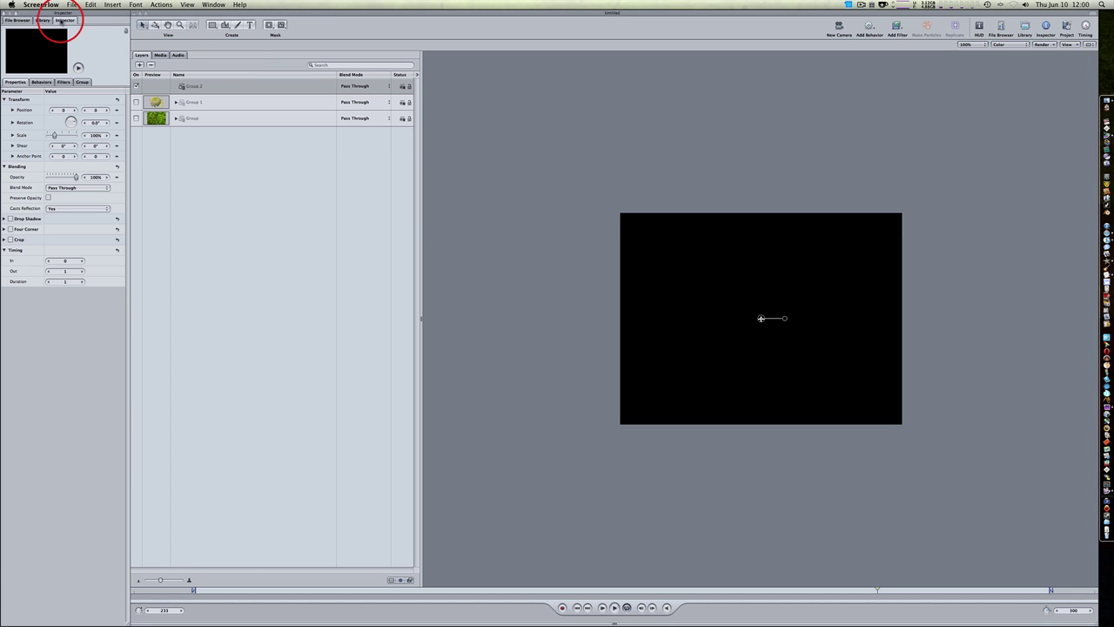
# Show the Content library's Images category and scroll down to the Fresh Flowers items
pyautogui.click(42, 20)
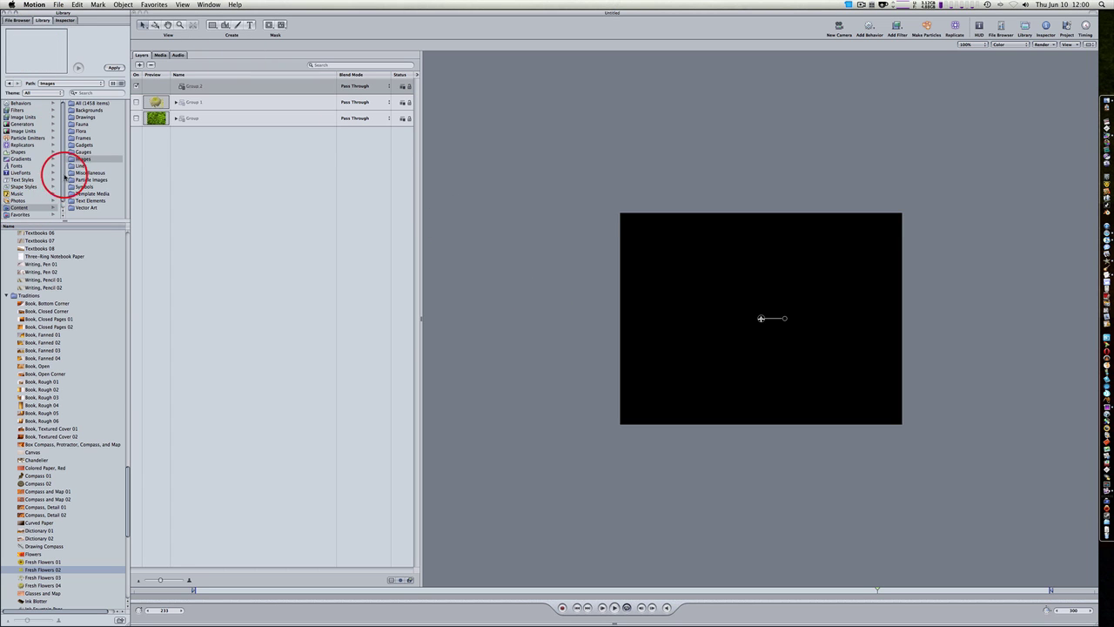
pyautogui.click(71, 161)
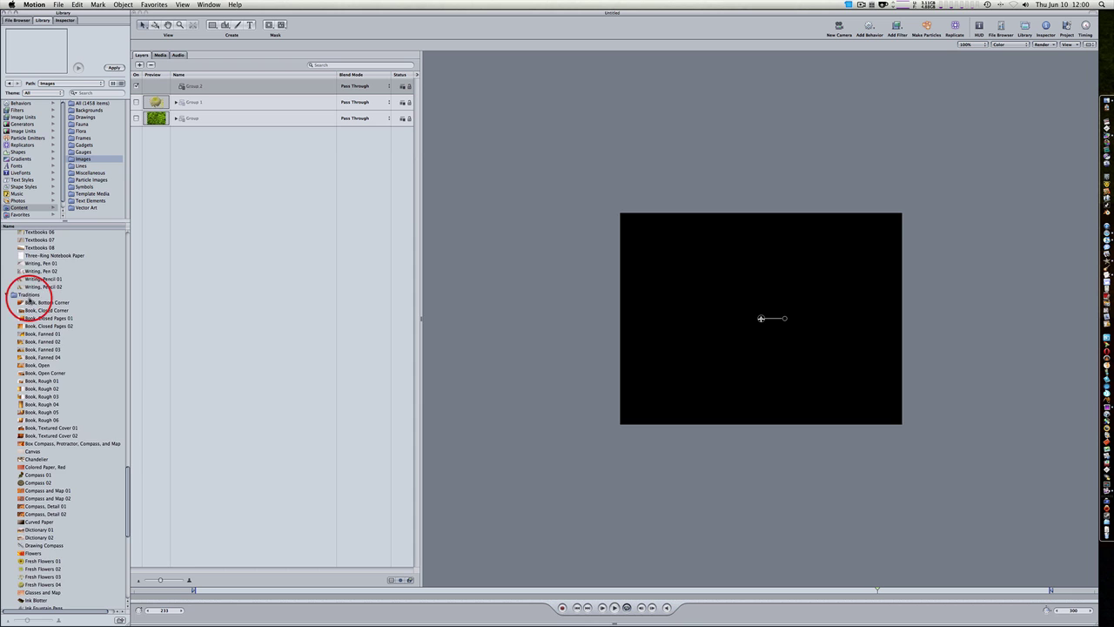
pyautogui.scroll(-5, 26, 300)
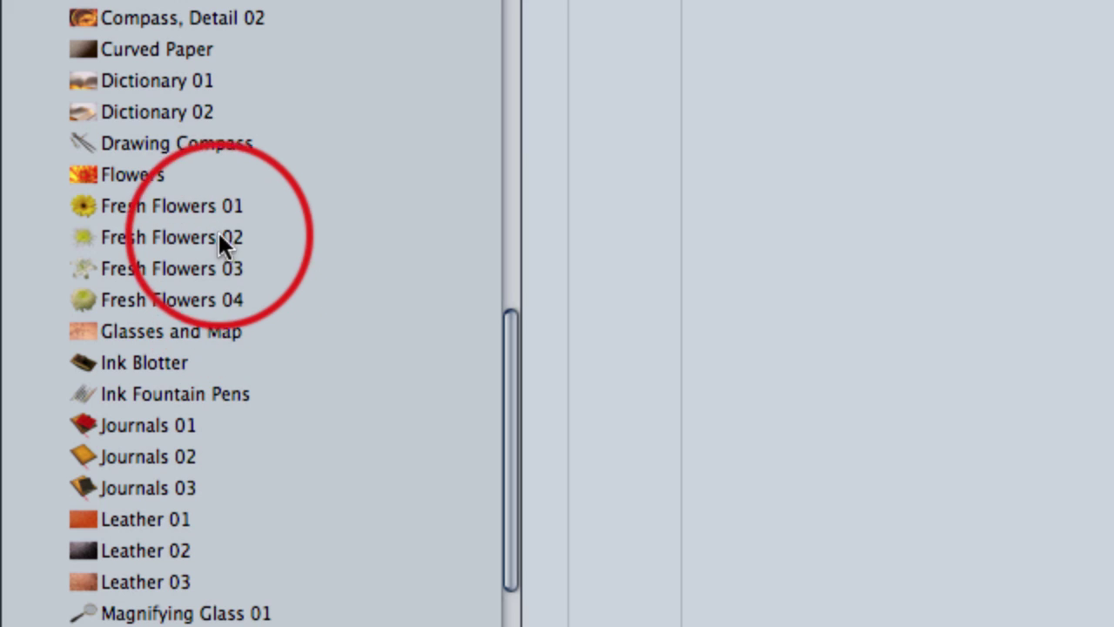
# Reveal the Fresh Flowers 01 image file in Finder from its context menu
pyautogui.click(212, 208)
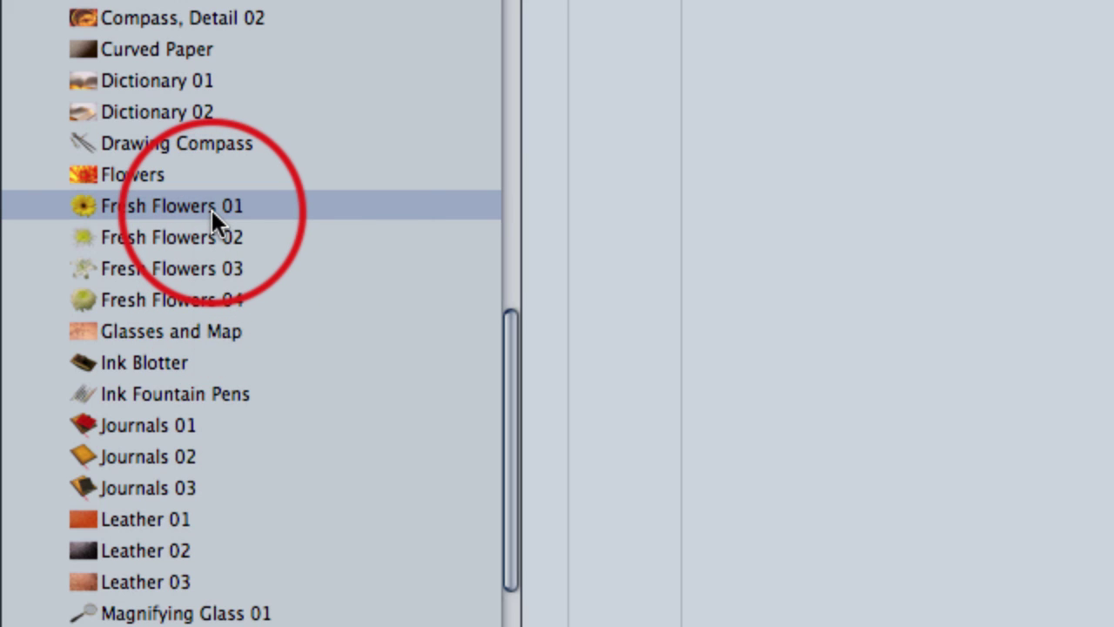
pyautogui.rightClick(211, 208)
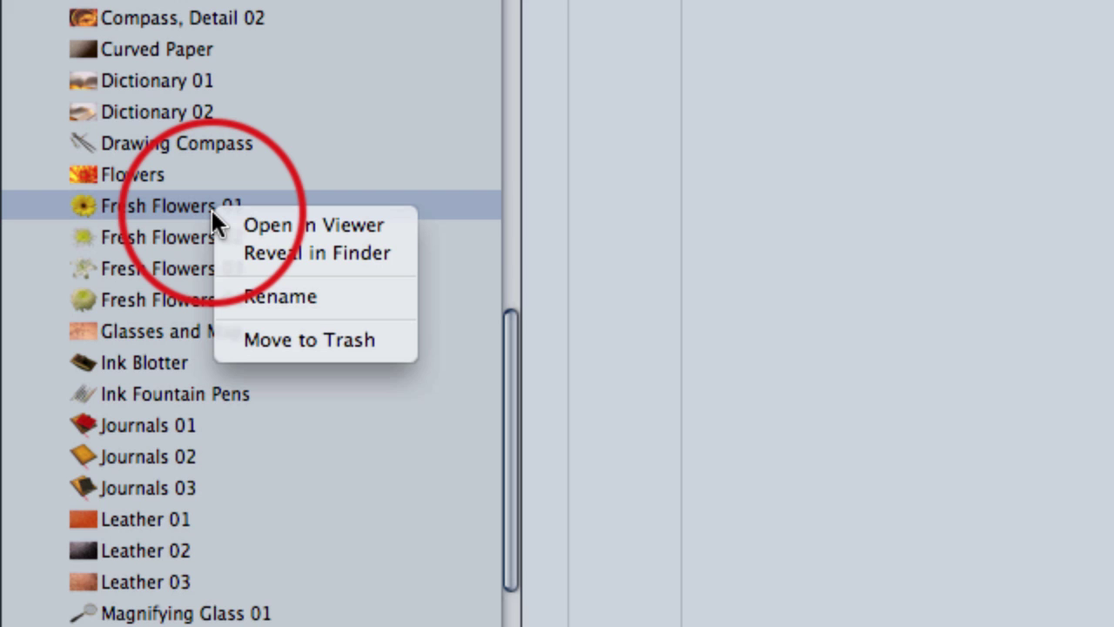
pyautogui.click(297, 253)
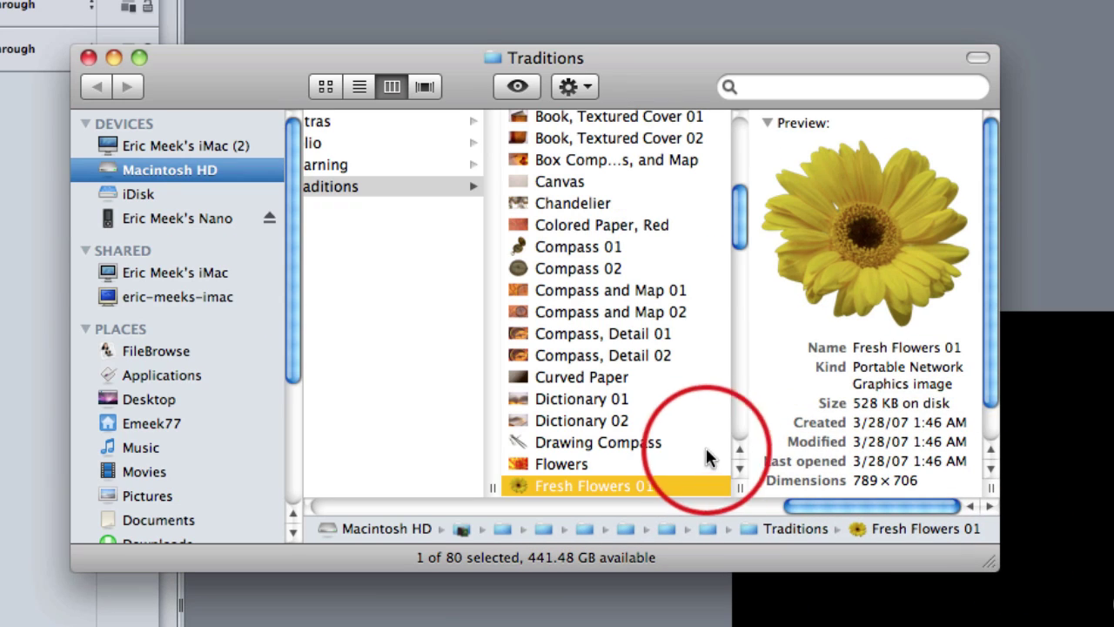
# Select Fresh Flowers 01 through 04 in the Traditions folder, then go to the Desktop folder
pyautogui.scroll(-4, 601, 435)
pyautogui.scroll(-1, 600, 435)
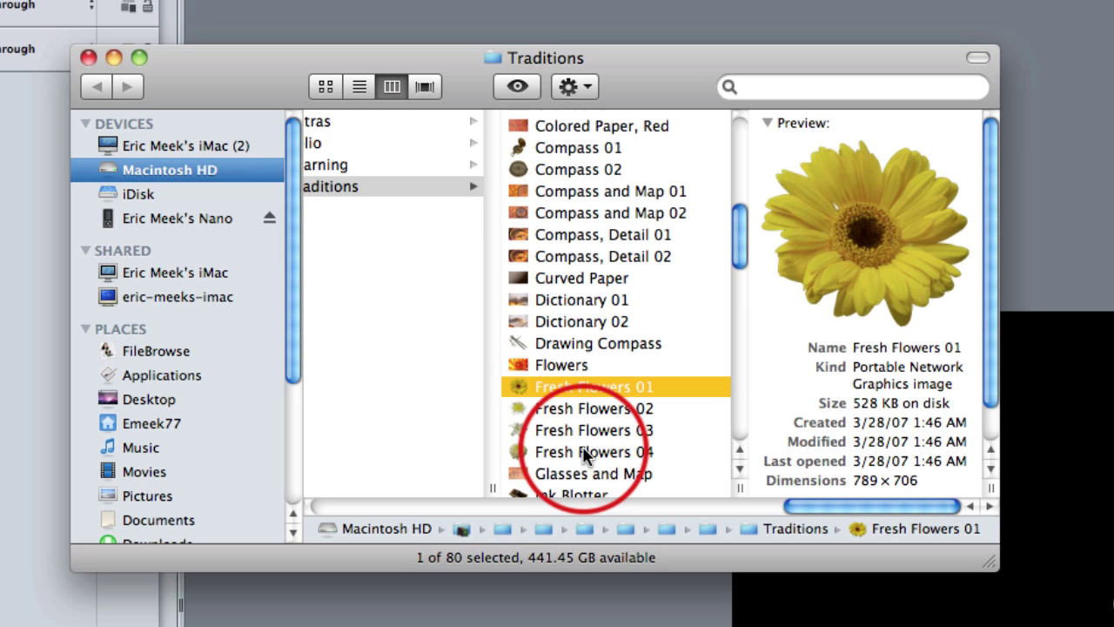
pyautogui.keyDown('shift'); pyautogui.click(582, 451); pyautogui.keyUp('shift')
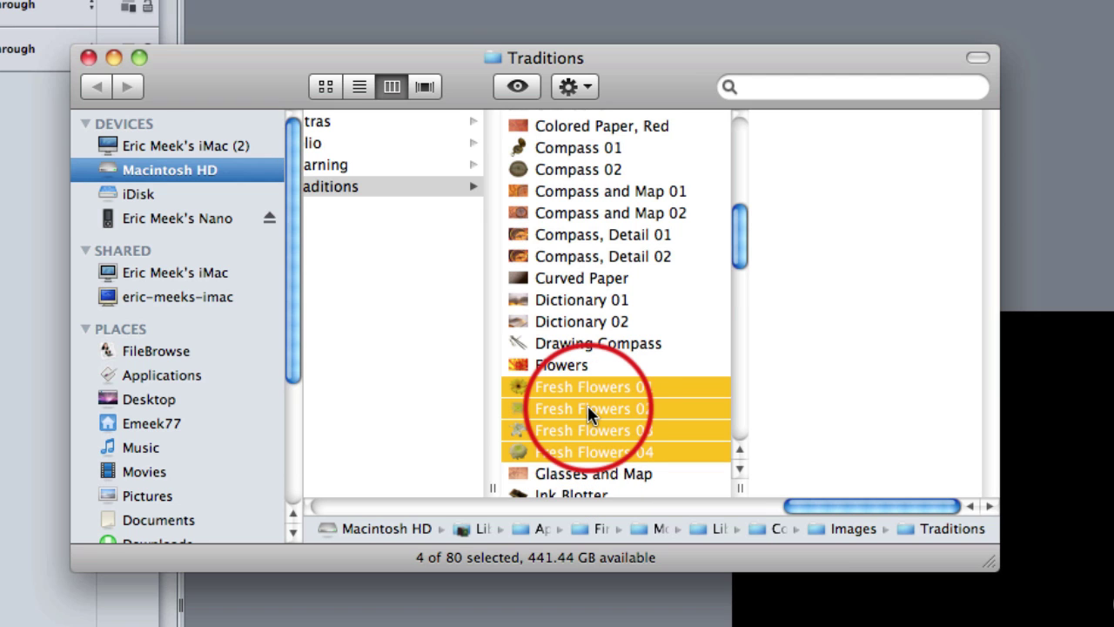
pyautogui.click(209, 405)
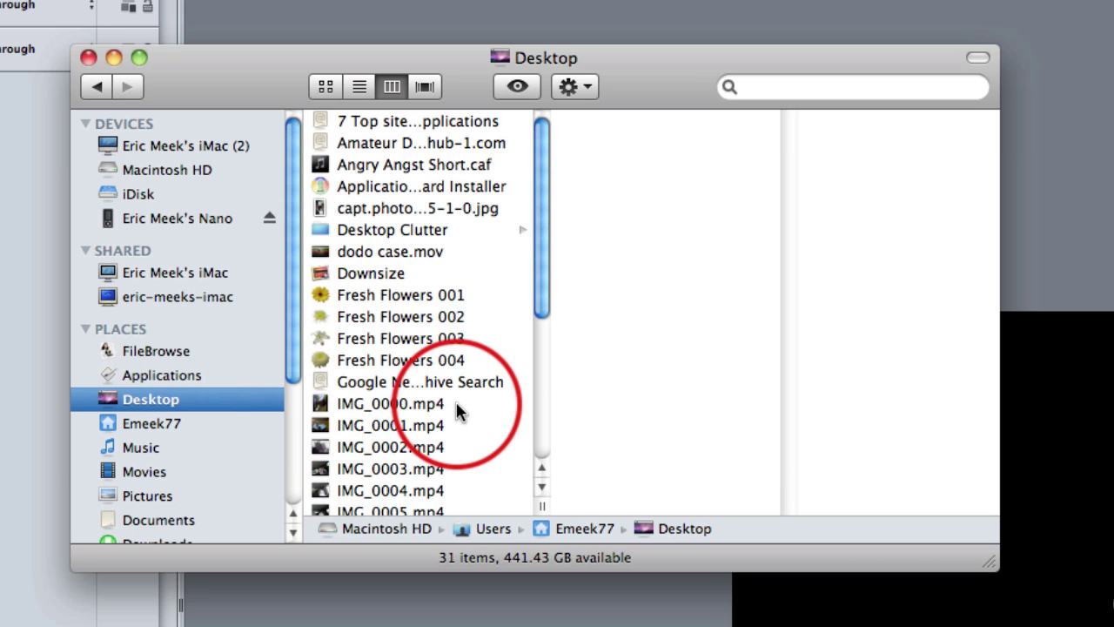
# Paste Fresh Flowers 01–04 onto the Desktop and trash the old Fresh Flowers 001–004 copies
pyautogui.press('super+v')
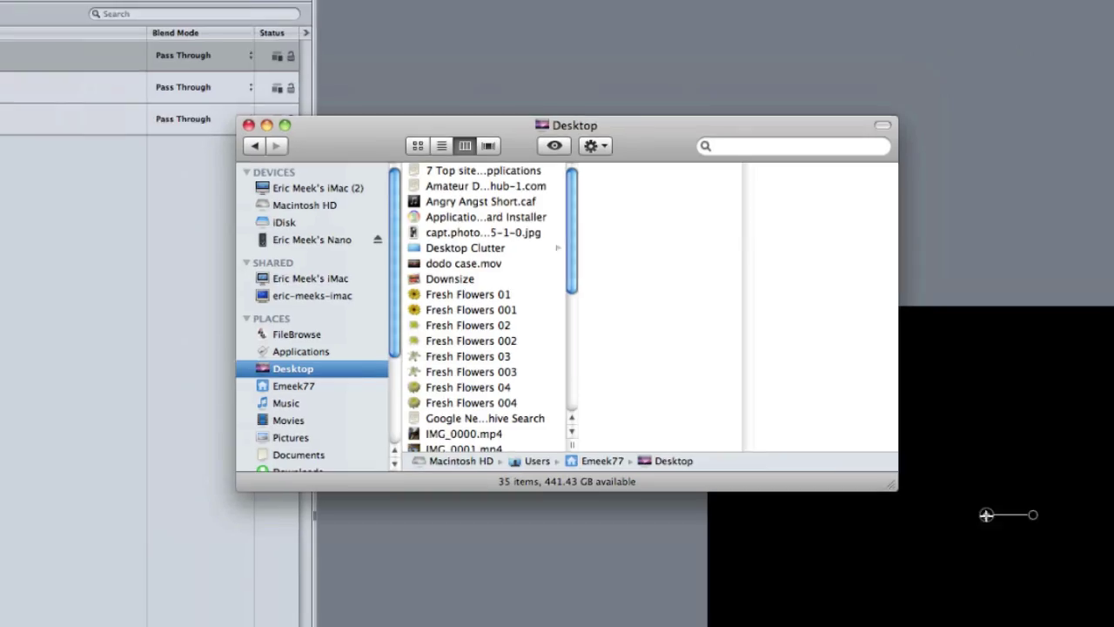
pyautogui.press('F8')
pyautogui.click(1025, 211)
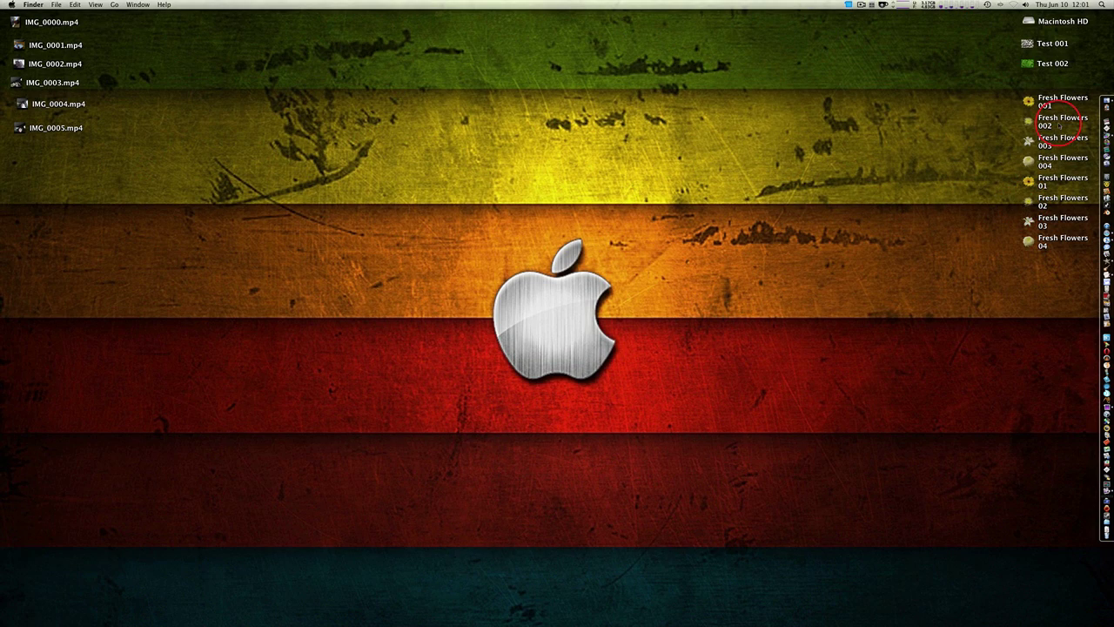
pyautogui.moveTo(1015, 94); pyautogui.dragTo(1036, 169)
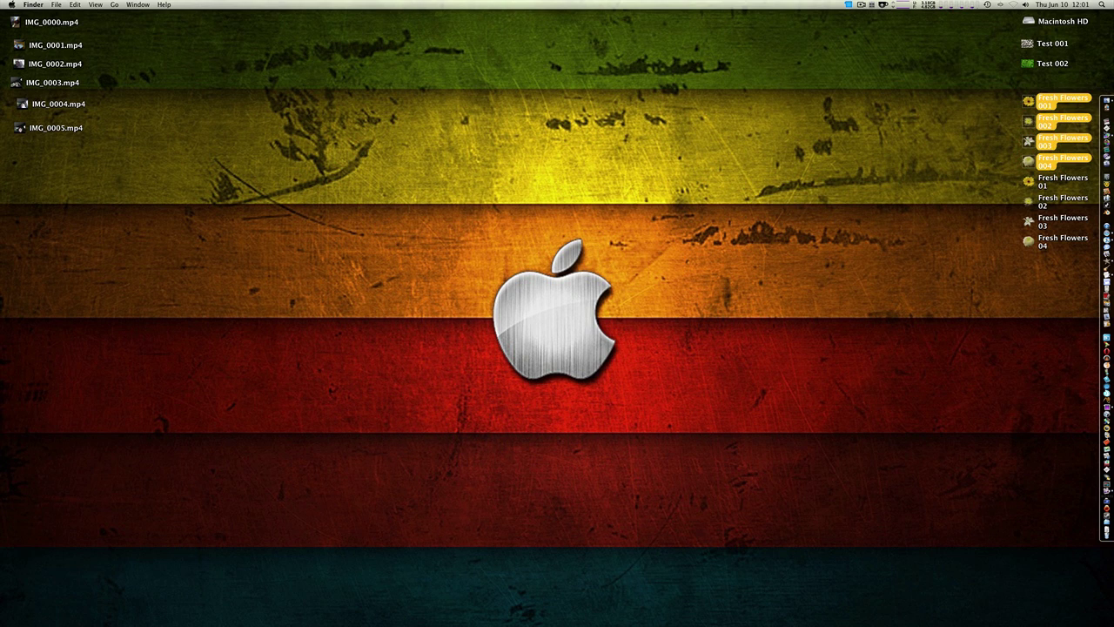
pyautogui.press('super+BackSpace')
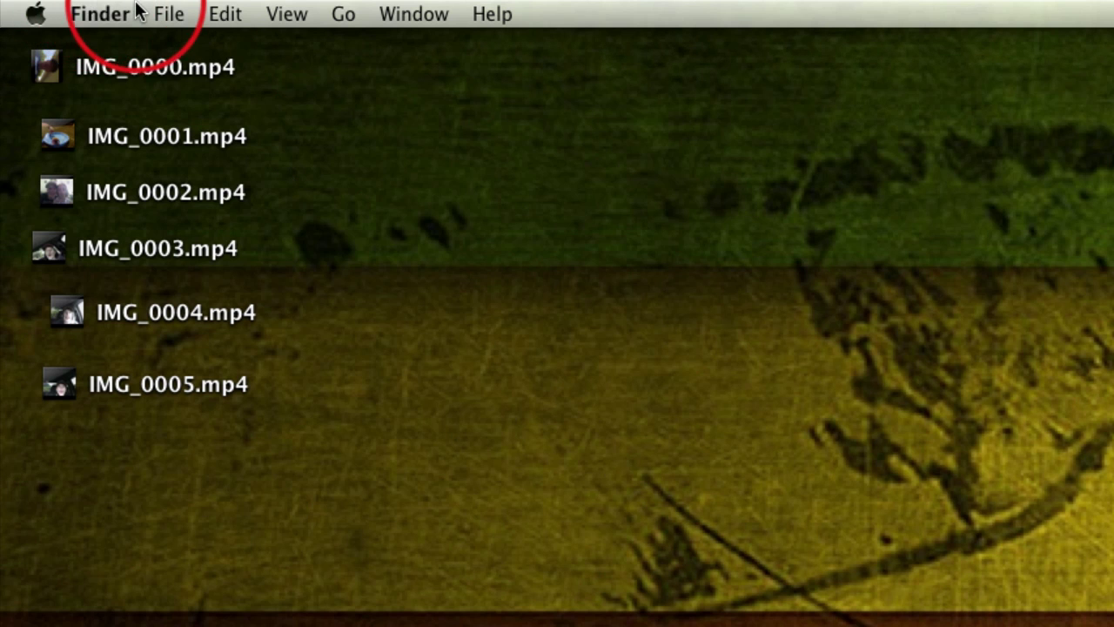
pyautogui.click(174, 13)
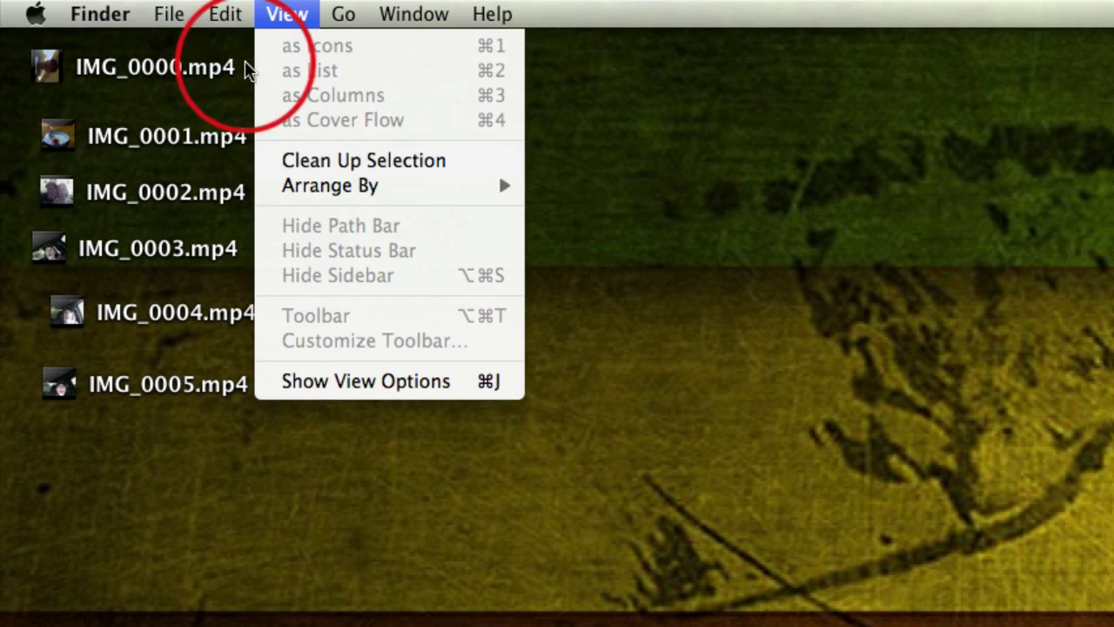
pyautogui.moveTo(222, 14)
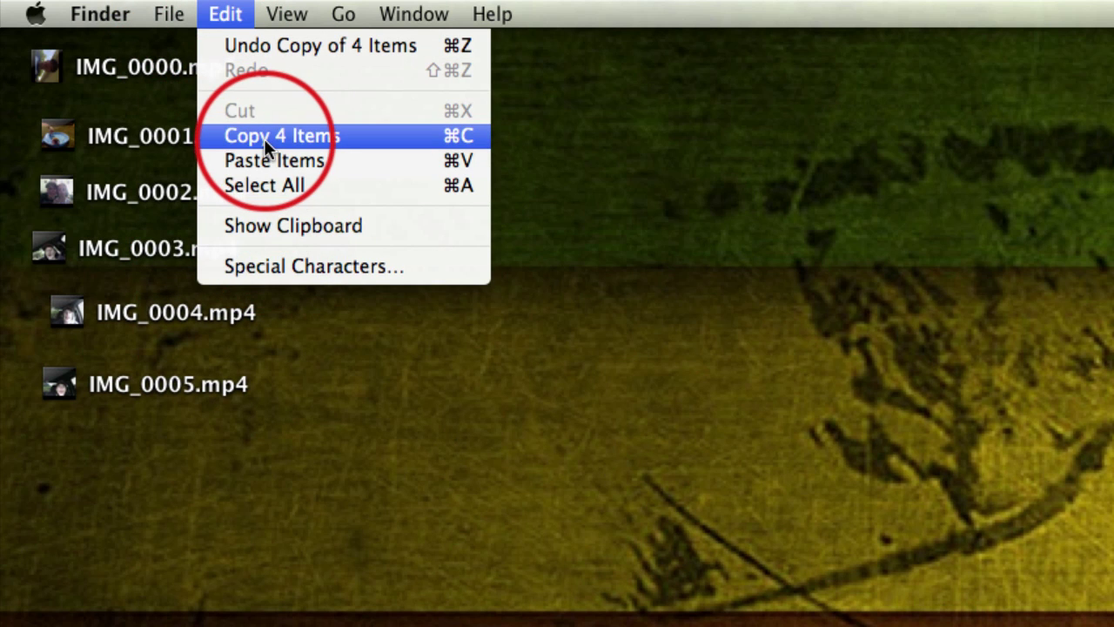
pyautogui.moveTo(287, 13)
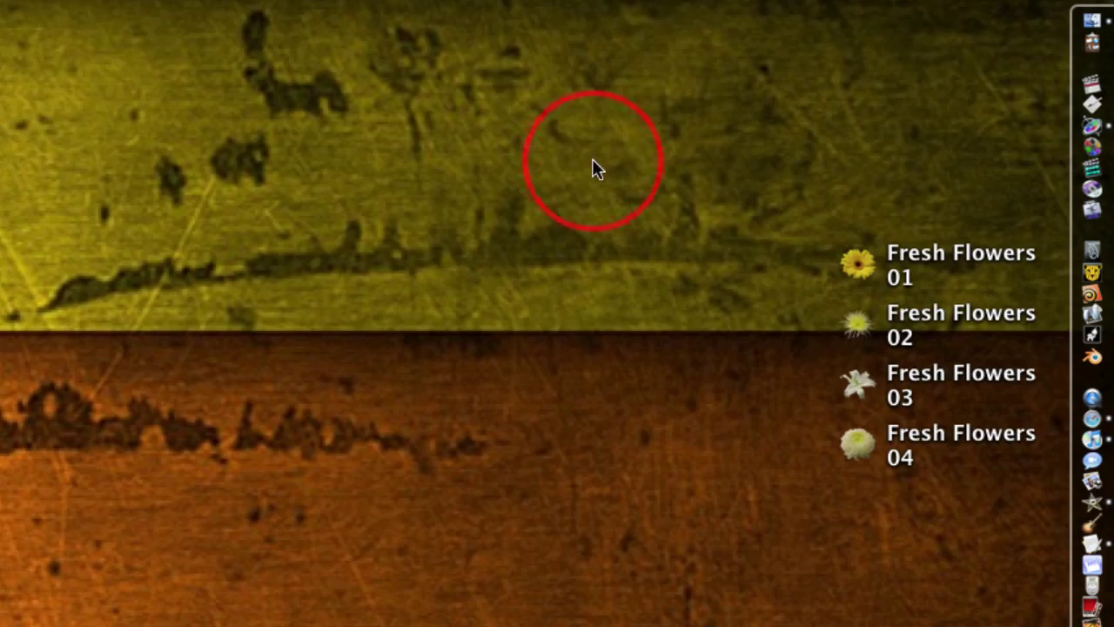
pyautogui.moveTo(706, 163); pyautogui.dragTo(856, 548)
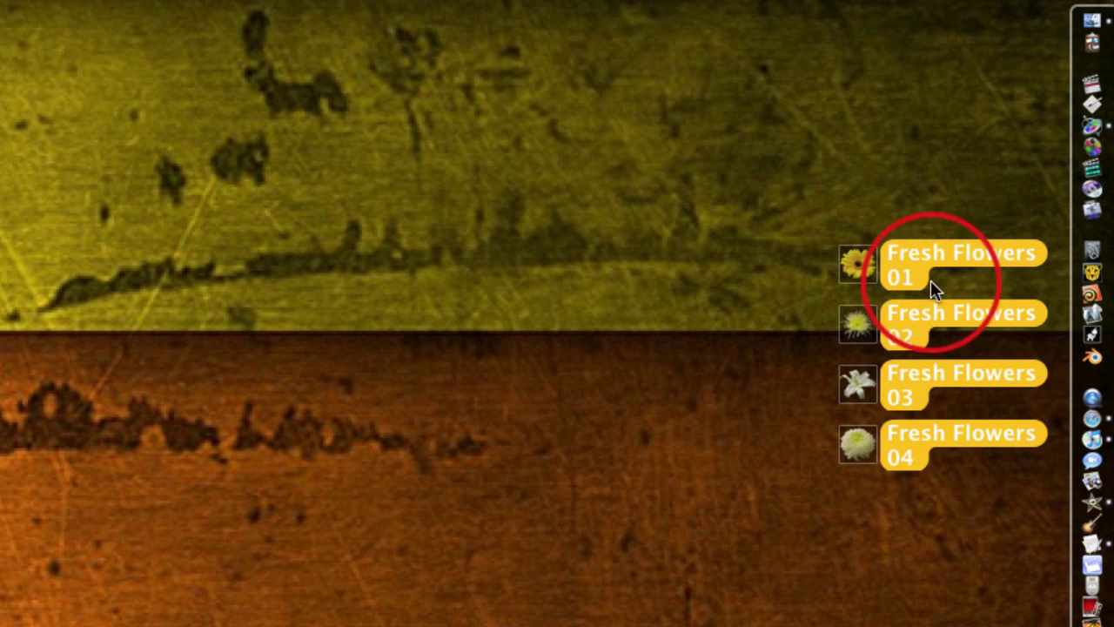
pyautogui.click(422, 451)
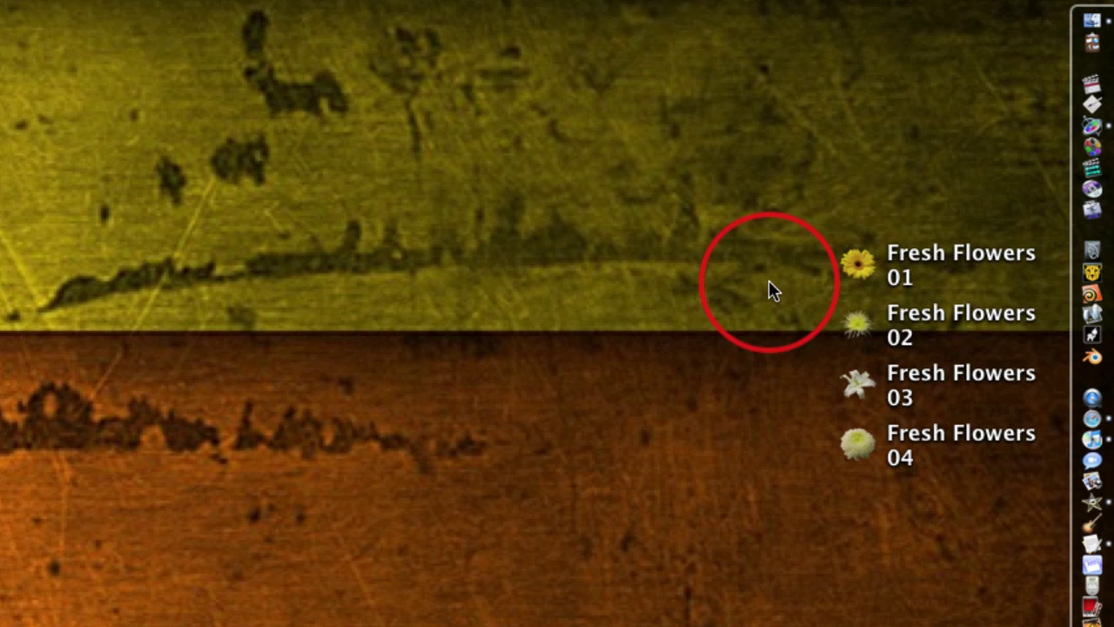
# Preview the four desktop Fresh Flowers images together as a Quick Look index sheet
pyautogui.moveTo(777, 174); pyautogui.dragTo(866, 573)
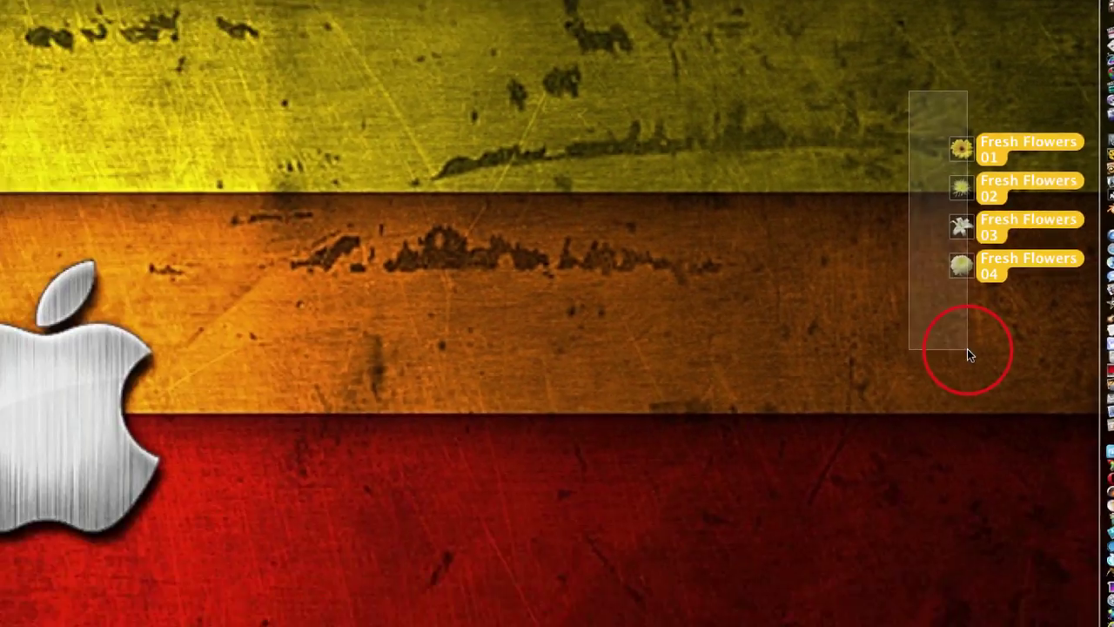
pyautogui.moveTo(969, 350); pyautogui.dragTo(969, 350)
pyautogui.press('space')
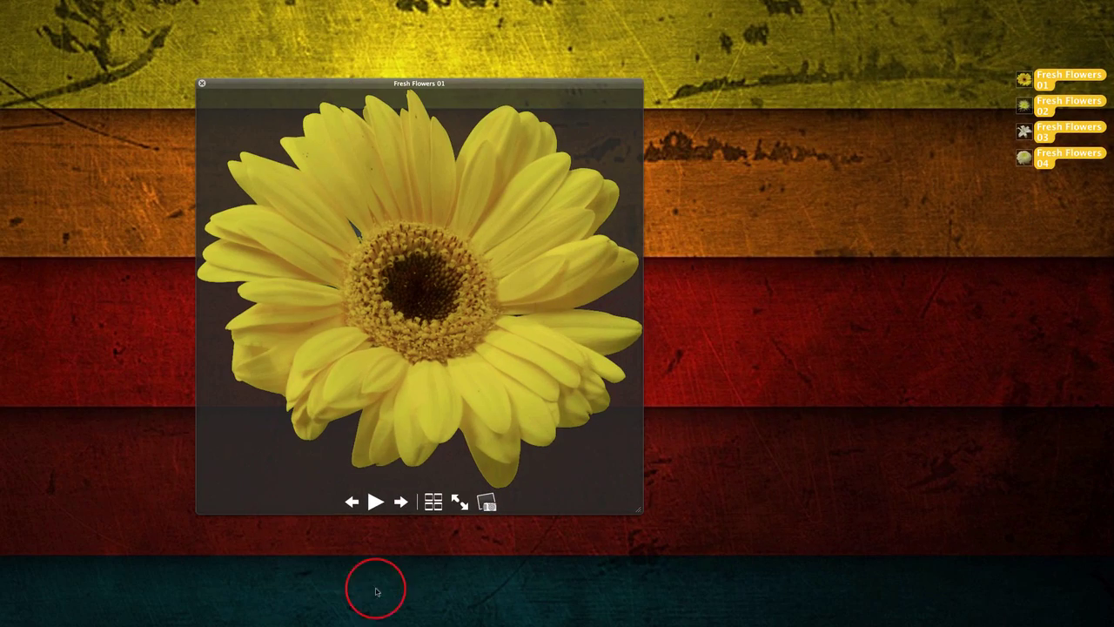
pyautogui.click(436, 496)
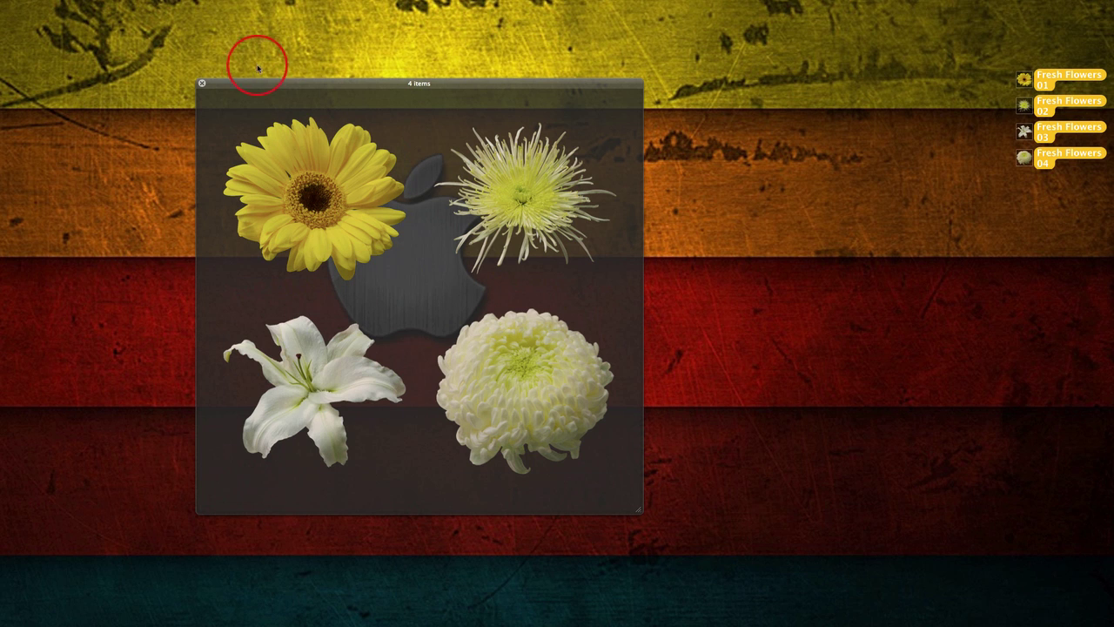
pyautogui.click(201, 85)
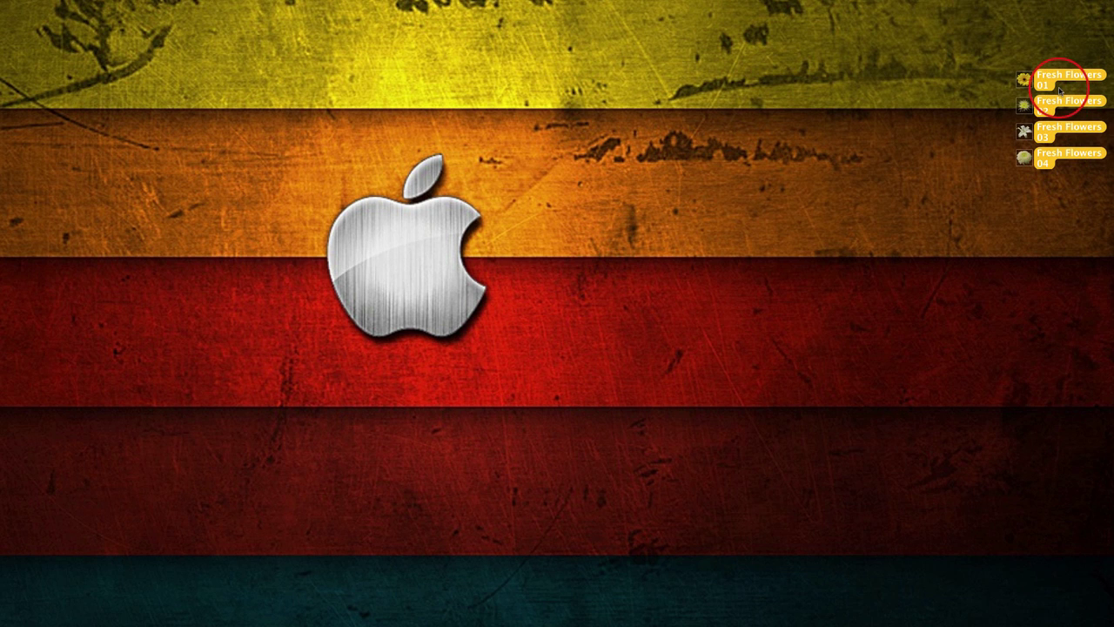
# Line up Fresh Flowers 001–004 in a desktop column beside 01–04, then return to Motion
pyautogui.click(974, 51)
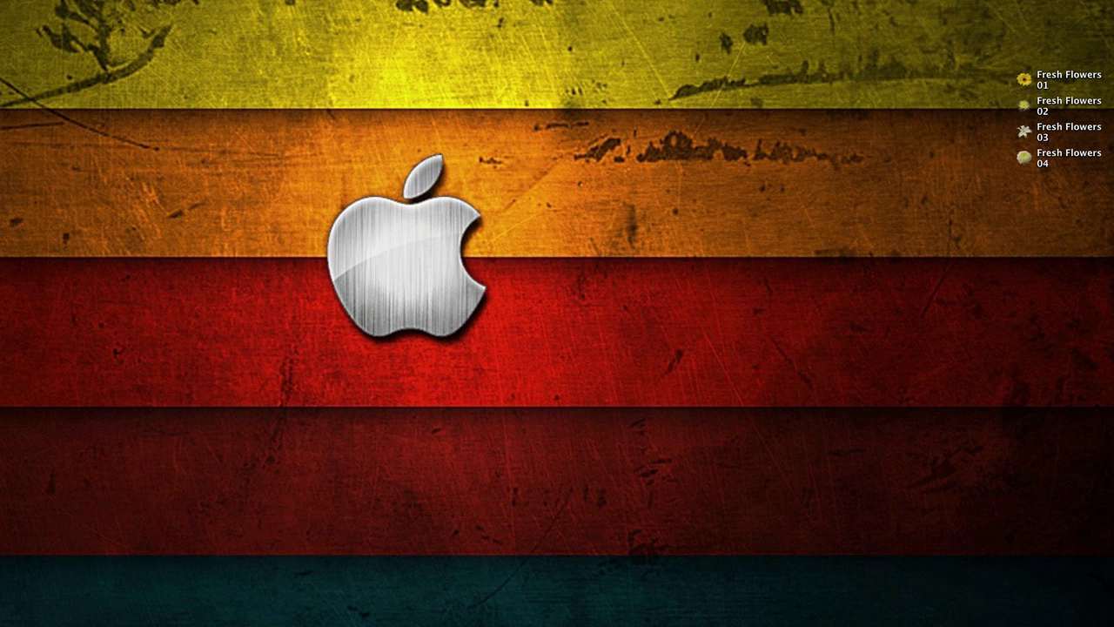
pyautogui.moveTo(1068, 77); pyautogui.dragTo(974, 80)
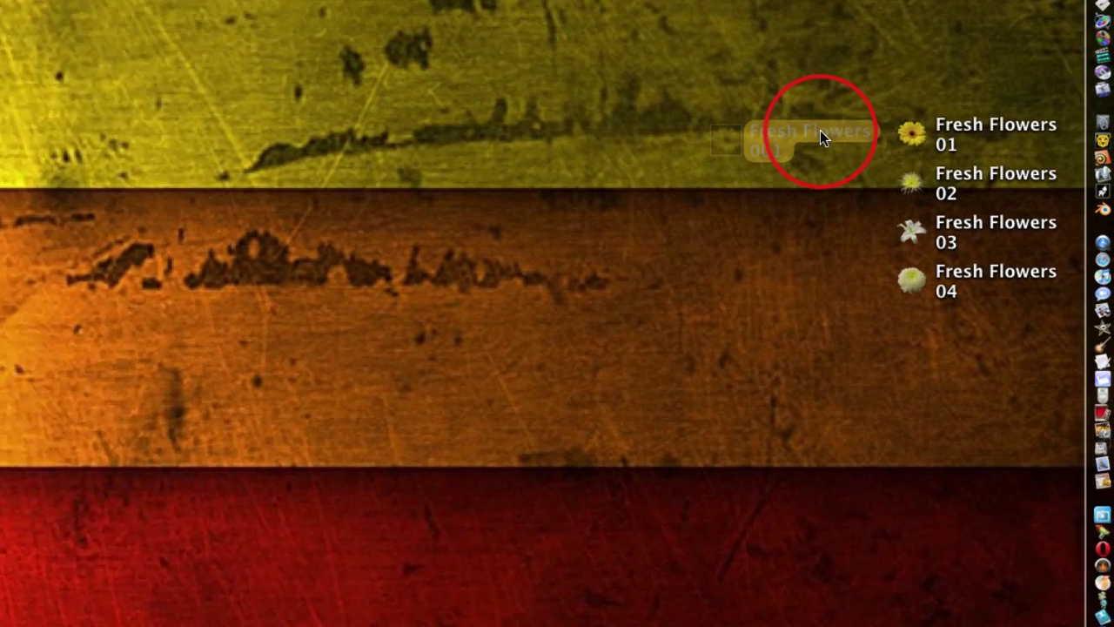
pyautogui.moveTo(822, 138); pyautogui.dragTo(831, 130)
pyautogui.click(826, 163)
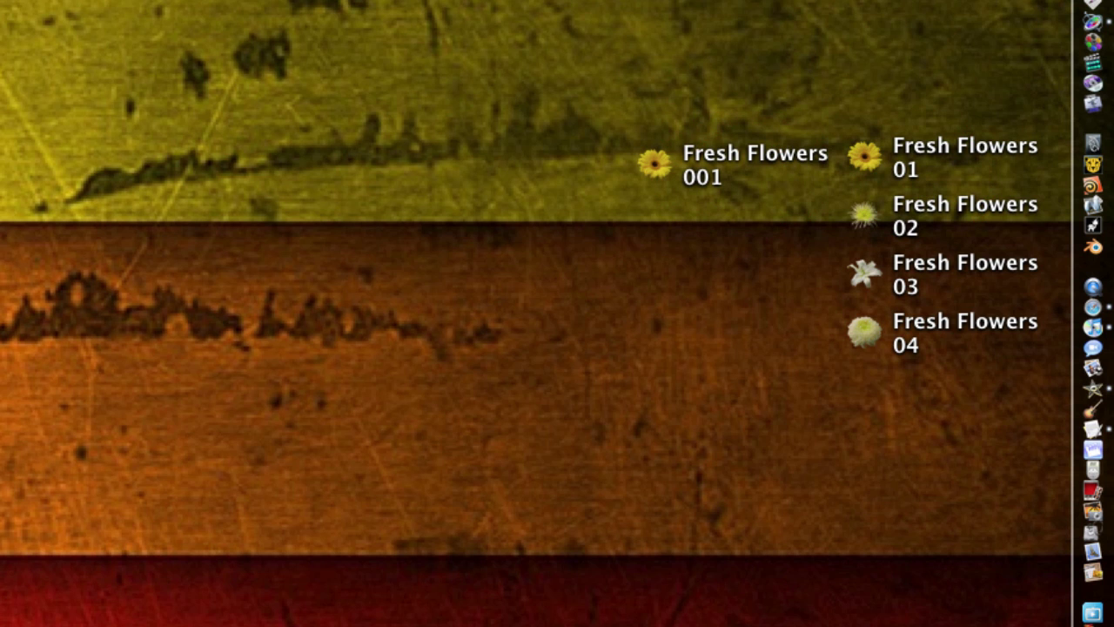
pyautogui.moveTo(435, 442); pyautogui.dragTo(694, 350)
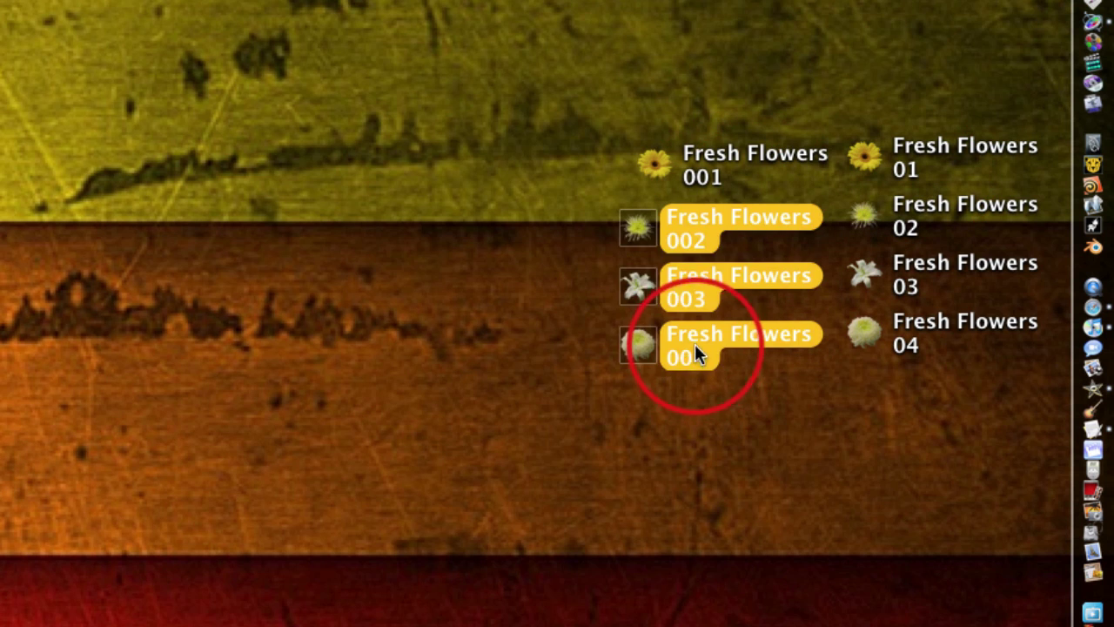
pyautogui.click(692, 237)
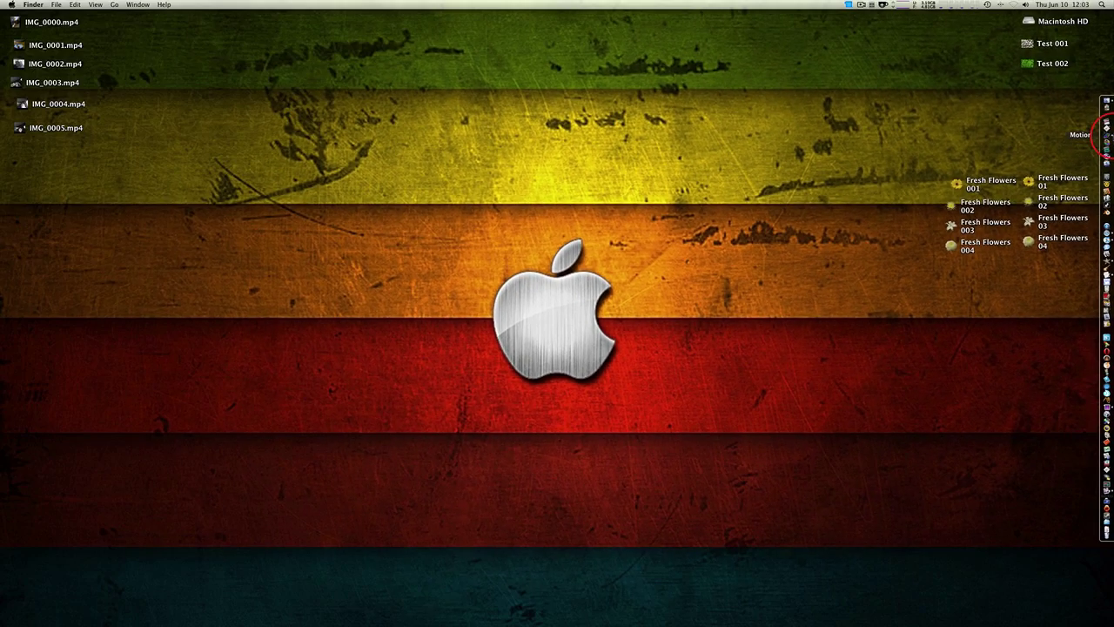
pyautogui.click(1103, 95)
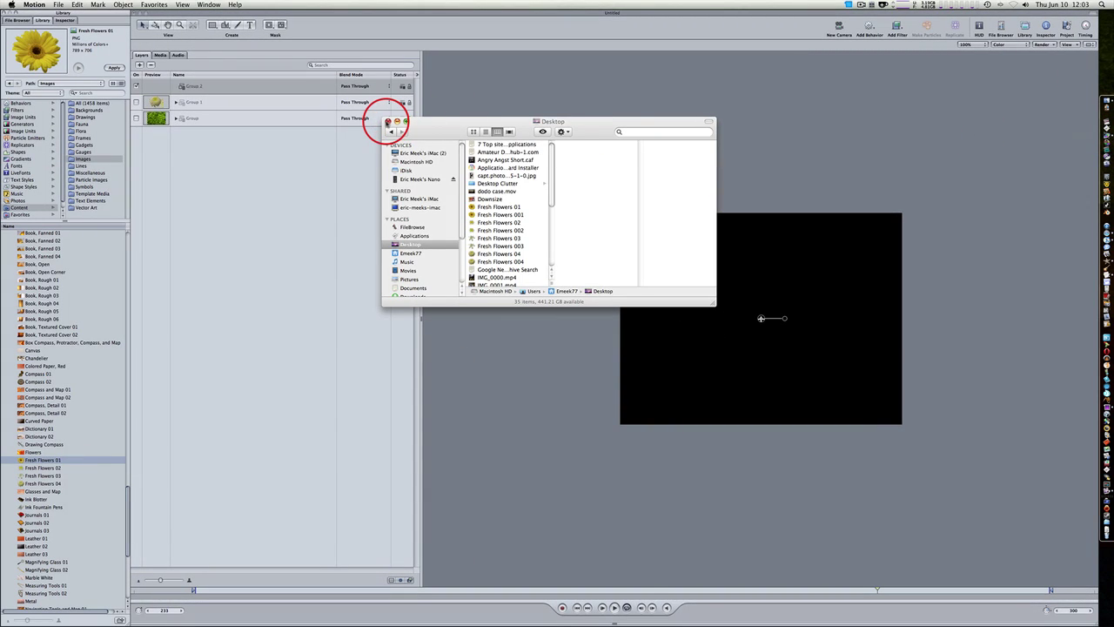
# Browse Desktop in Motion's File Browser, then select Fresh Flowers 01–04 on the Finder desktop
pyautogui.click(388, 121)
pyautogui.click(18, 20)
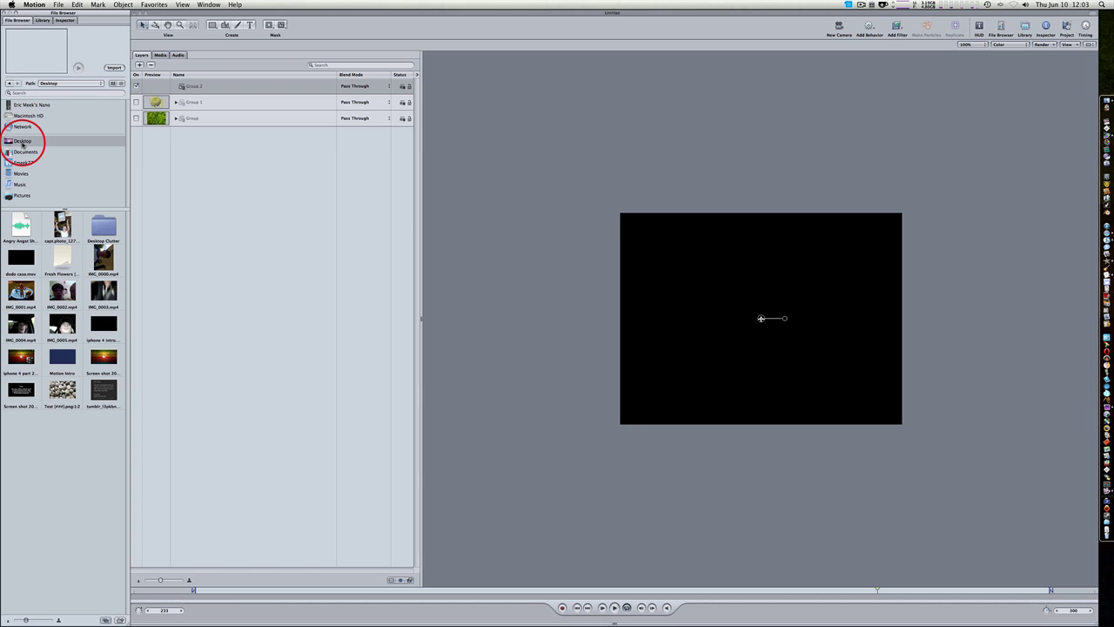
pyautogui.moveTo(1112, 625)
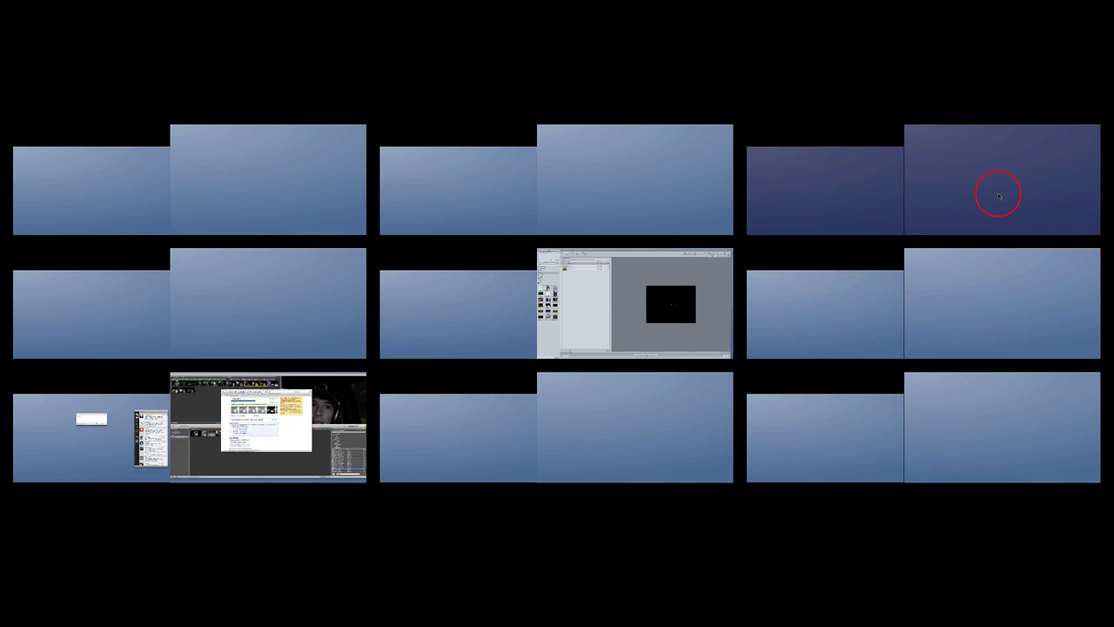
pyautogui.click(1001, 190)
pyautogui.moveTo(1052, 150); pyautogui.dragTo(1055, 266)
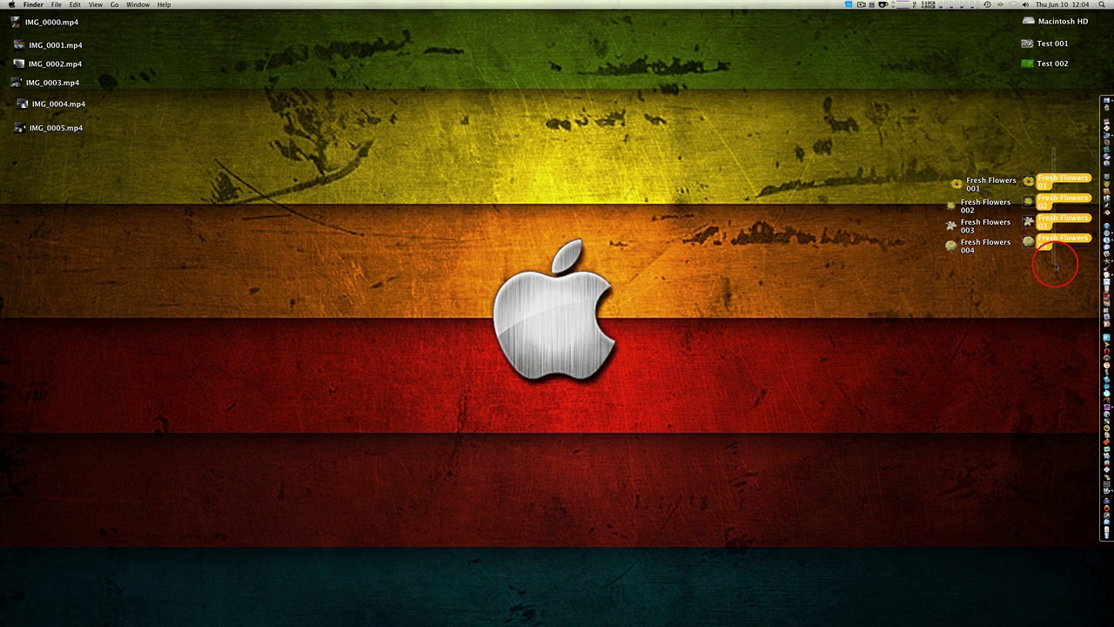
# Trash Fresh Flowers 01–04, select the remaining 001–004 set, and go back to Motion
pyautogui.press('super+BackSpace')
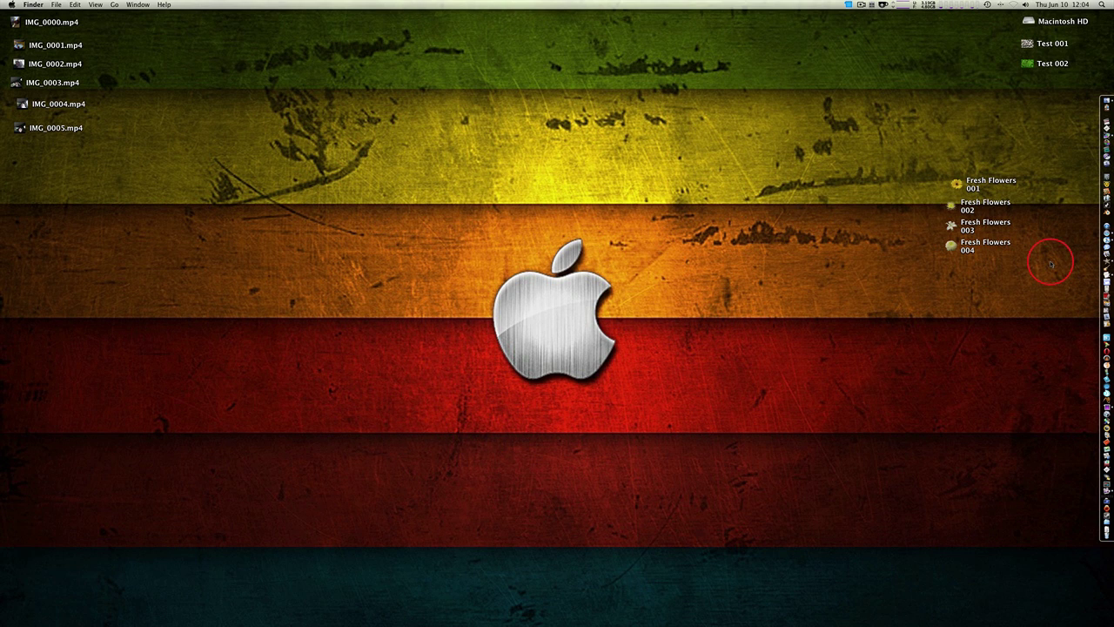
pyautogui.moveTo(962, 142); pyautogui.dragTo(1036, 152)
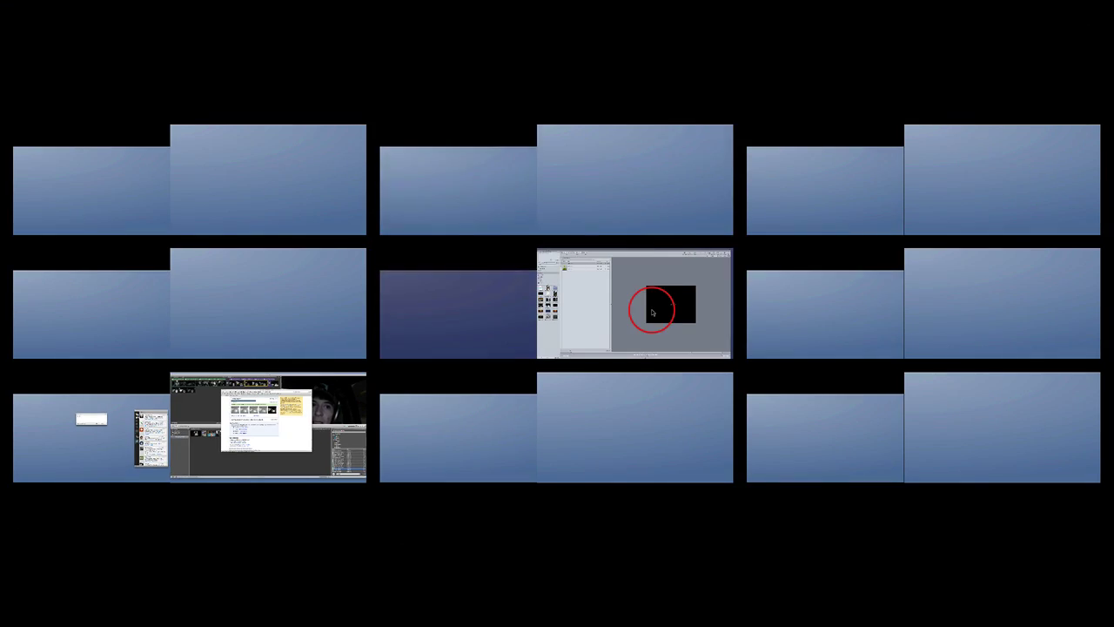
pyautogui.click(651, 312)
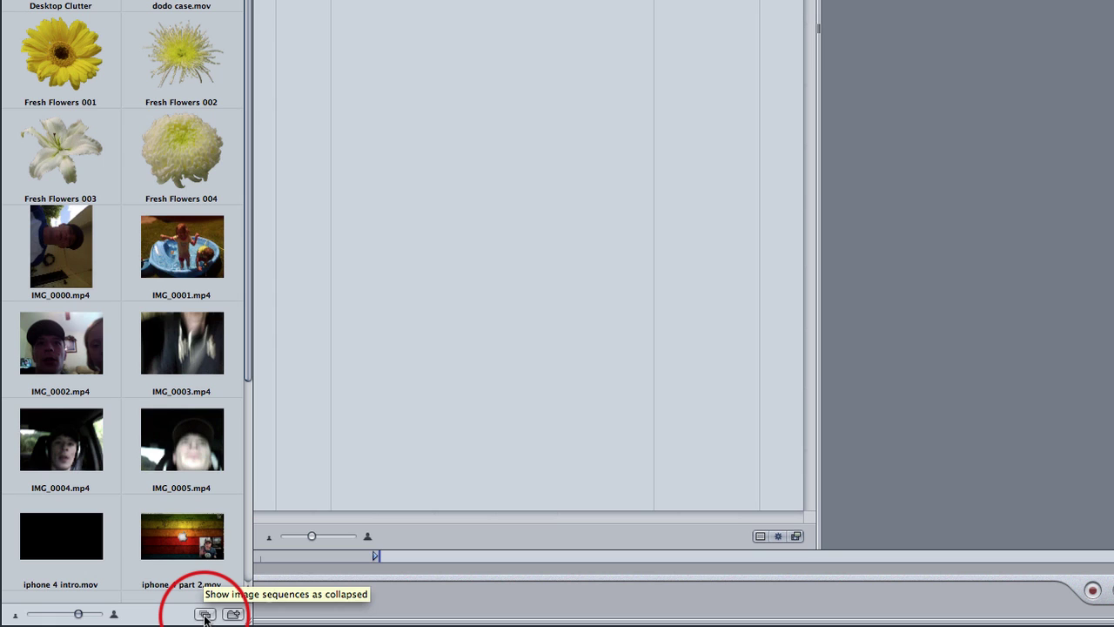
# Collapse the flower stills into one Fresh Flowers [###].png 1:4 sequence in the File Browser
pyautogui.click(205, 615)
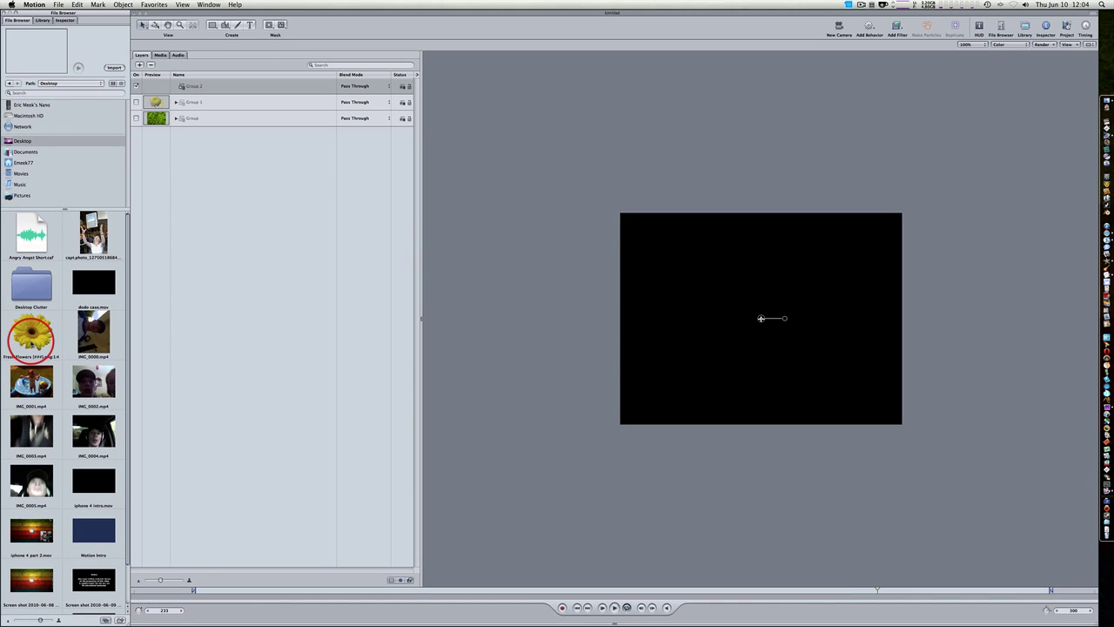
# Drop the Fresh Flowers sequence into Group 2, scale it down to fit, and scrub through it
pyautogui.moveTo(31, 335); pyautogui.dragTo(224, 88)
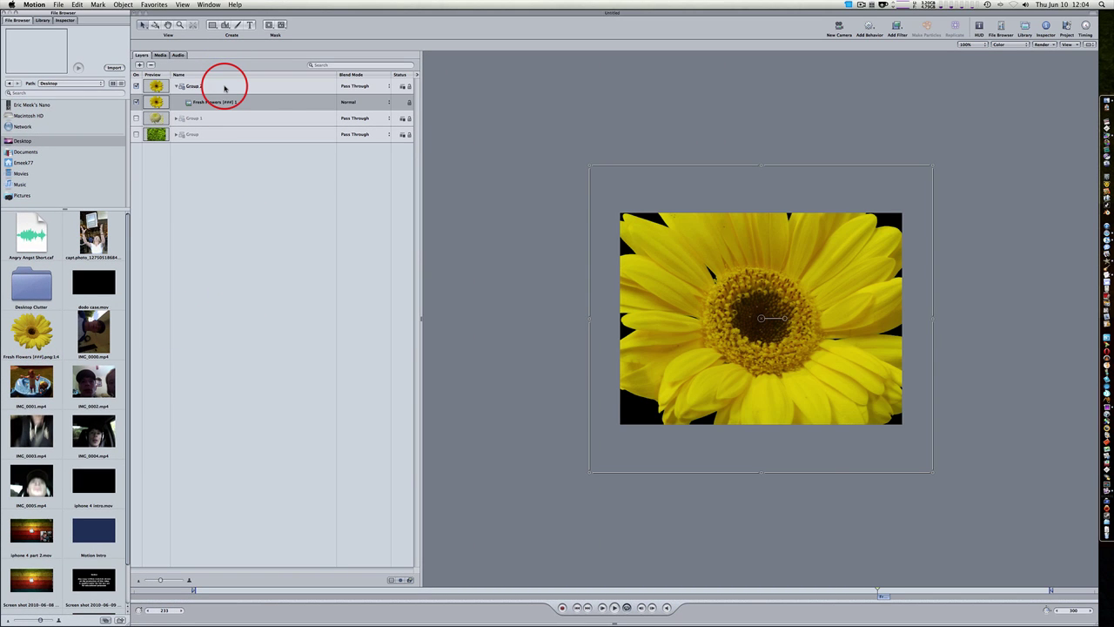
pyautogui.click(68, 20)
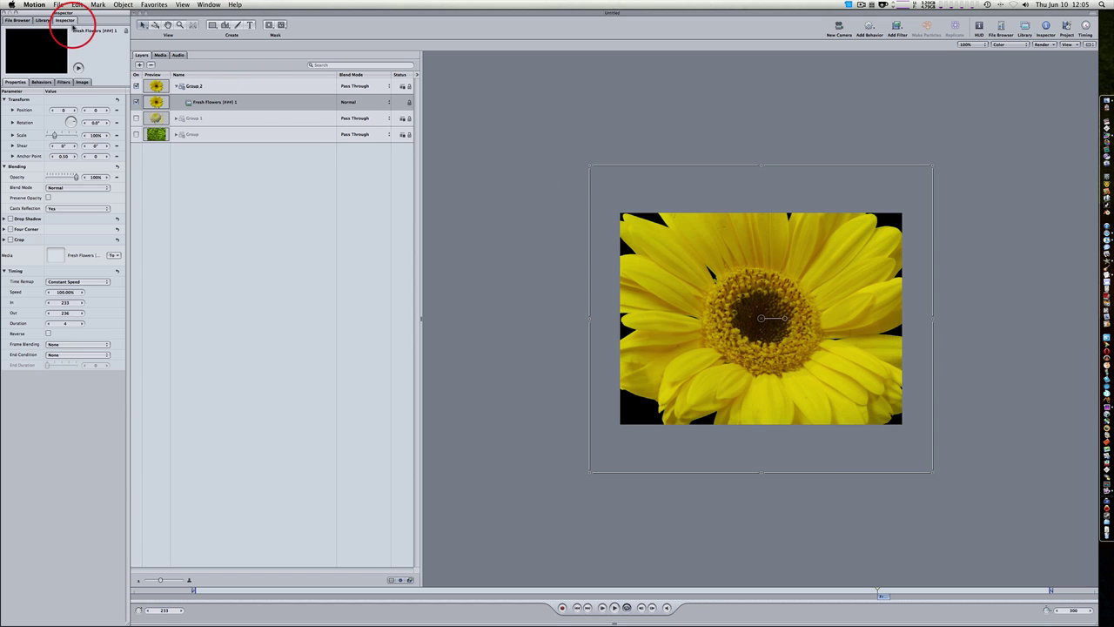
pyautogui.moveTo(92, 132); pyautogui.dragTo(78, 135)
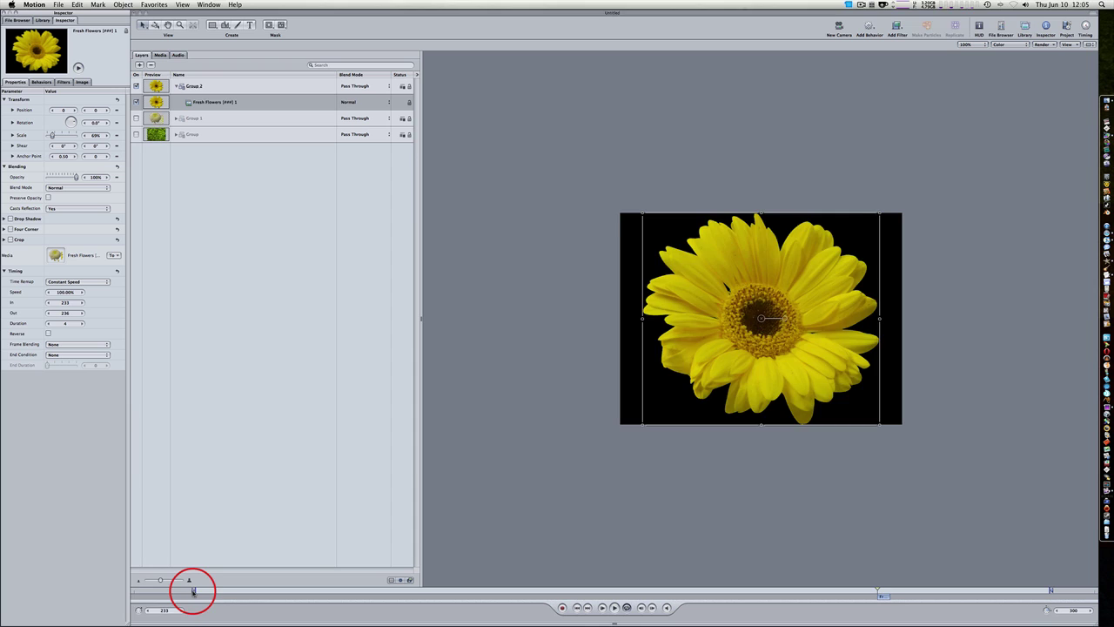
pyautogui.moveTo(194, 591); pyautogui.dragTo(871, 593)
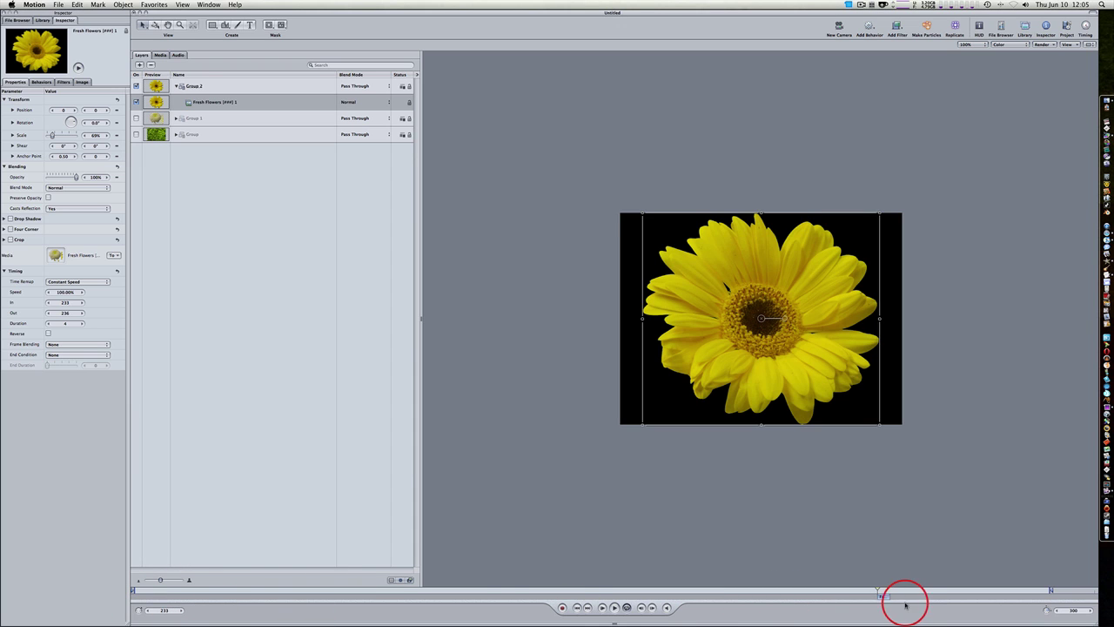
pyautogui.click(194, 86)
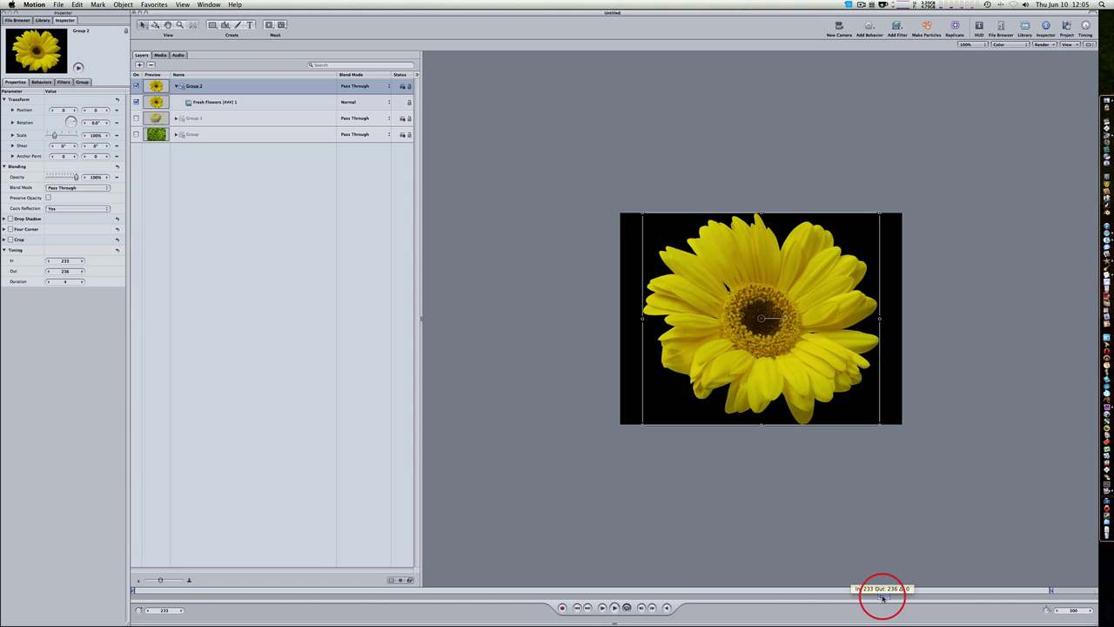
# Drag Group 2's bar to the timeline start so it runs frames 1–4
pyautogui.moveTo(880, 597); pyautogui.dragTo(137, 599)
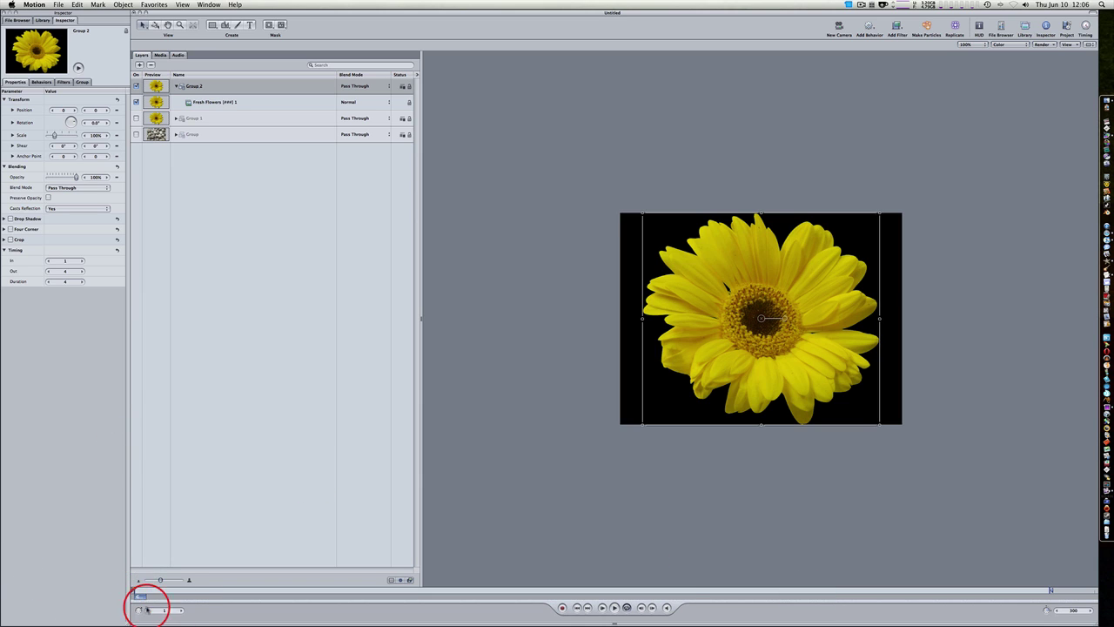
# Lower the Fresh Flowers layer's Timing Speed to about 16%, stretching it to 25 frames
pyautogui.click(201, 104)
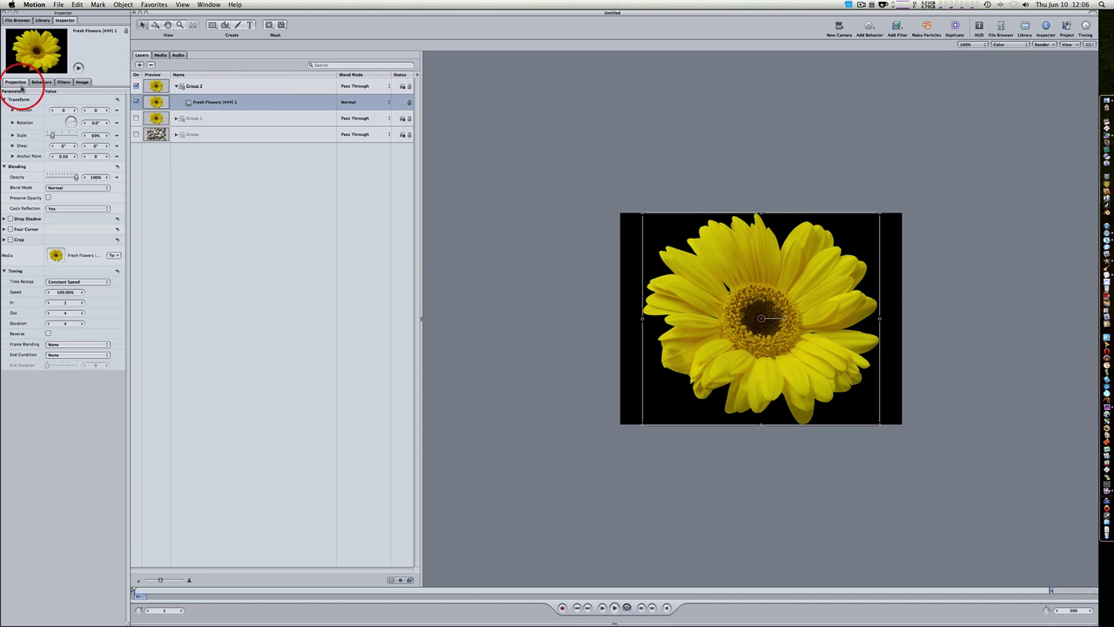
pyautogui.click(6, 272)
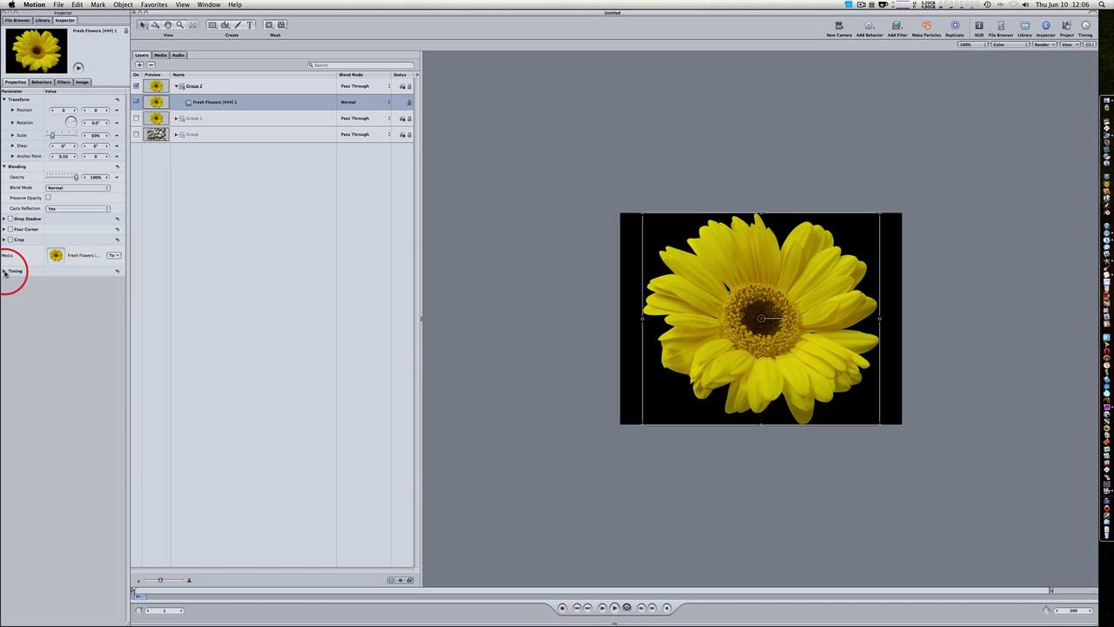
pyautogui.click(6, 272)
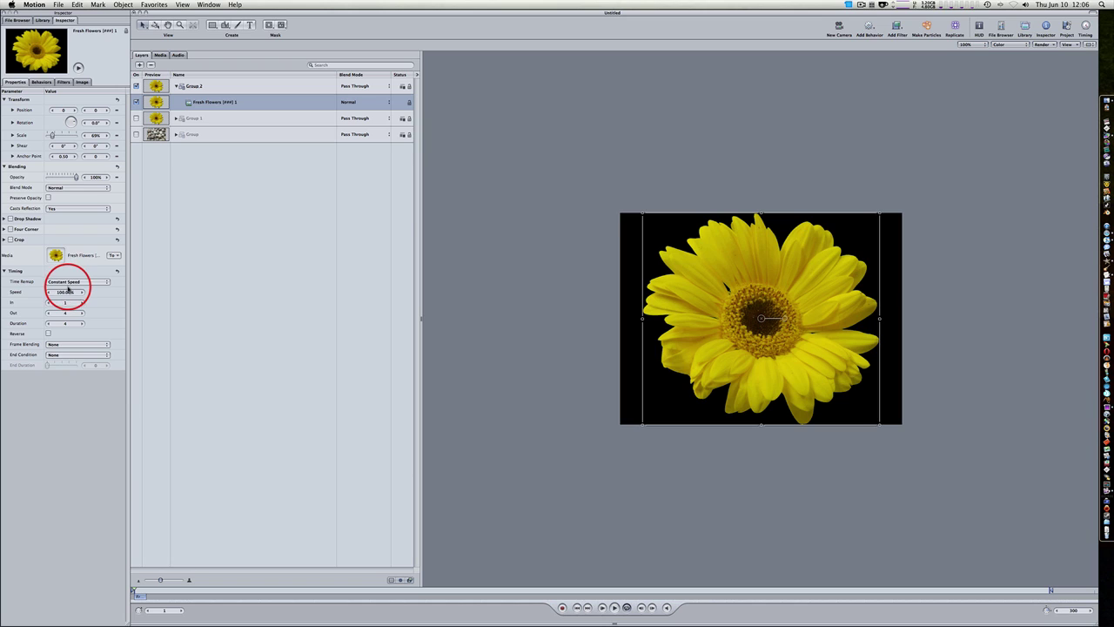
pyautogui.click(67, 292)
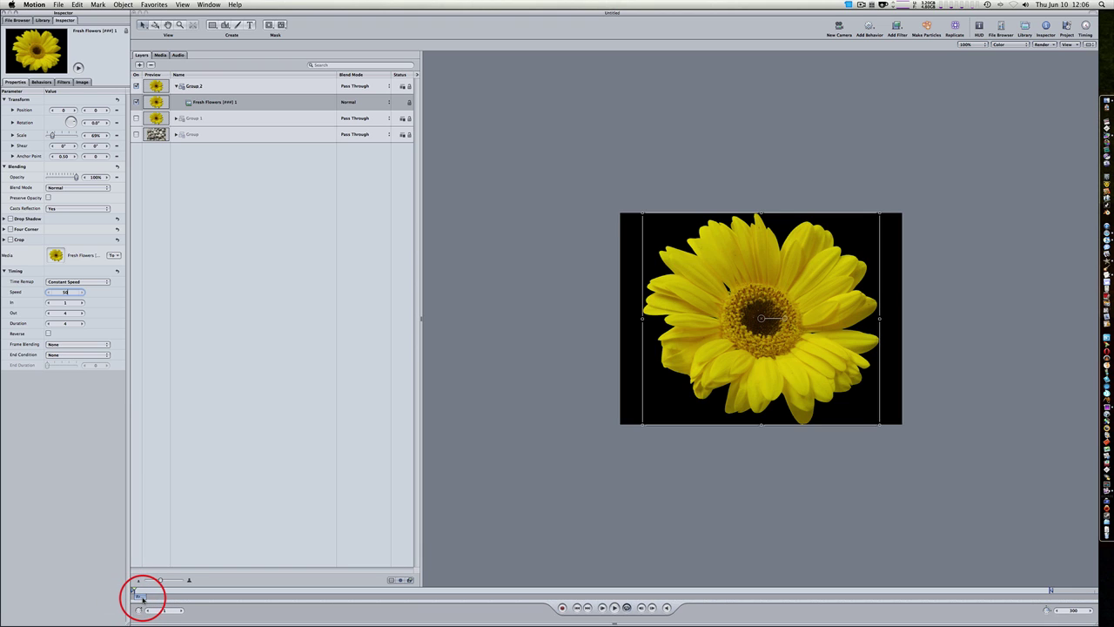
pyautogui.click(84, 295)
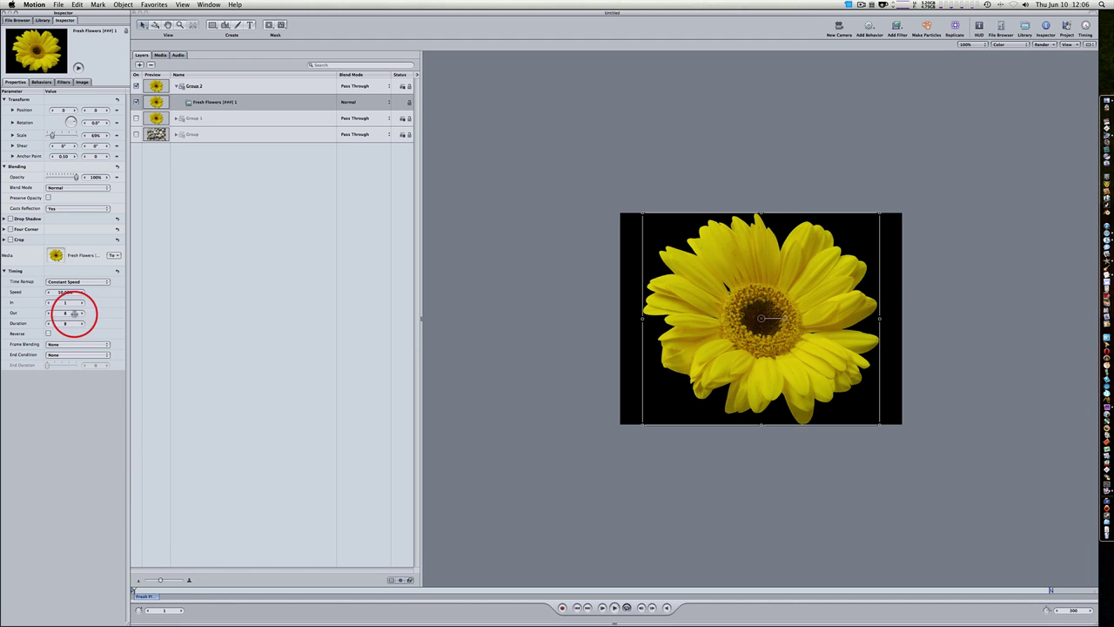
pyautogui.moveTo(70, 292); pyautogui.dragTo(56, 292)
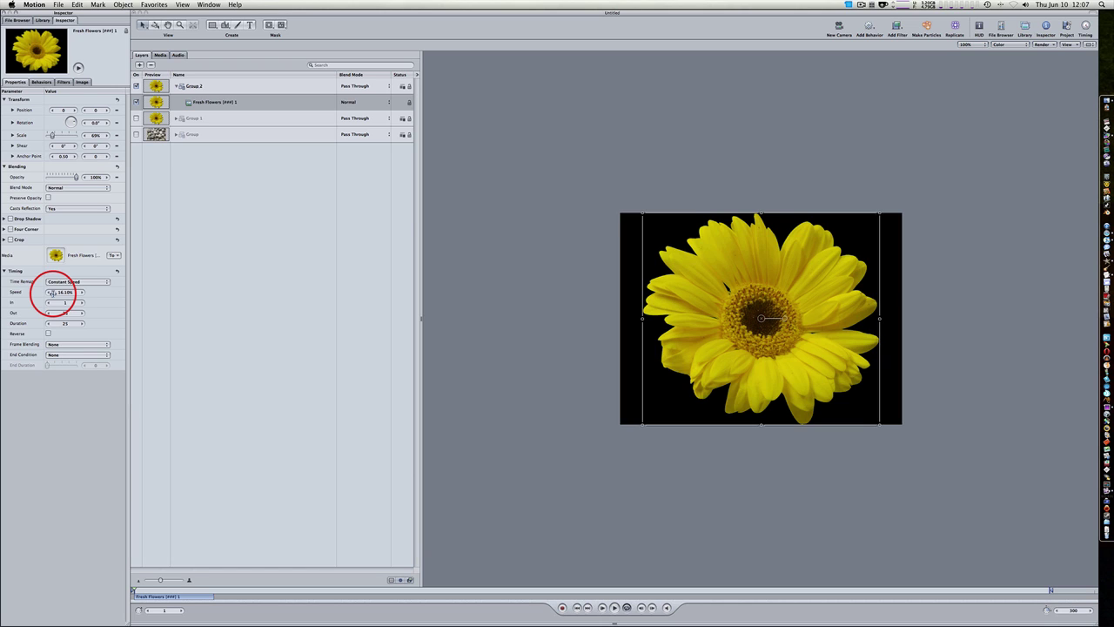
# Slow Fresh Flowers to 1.50% speed over 267 frames and apply Optical Flow frame blending
pyautogui.moveTo(53, 293); pyautogui.dragTo(65, 292)
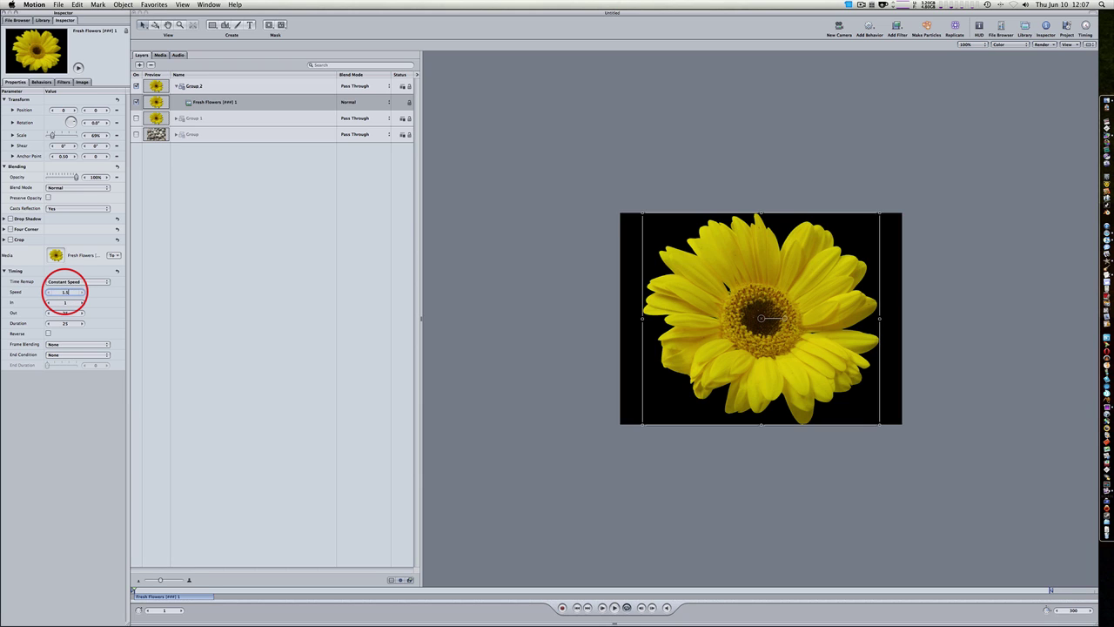
pyautogui.moveTo(65, 292); pyautogui.dragTo(66, 290)
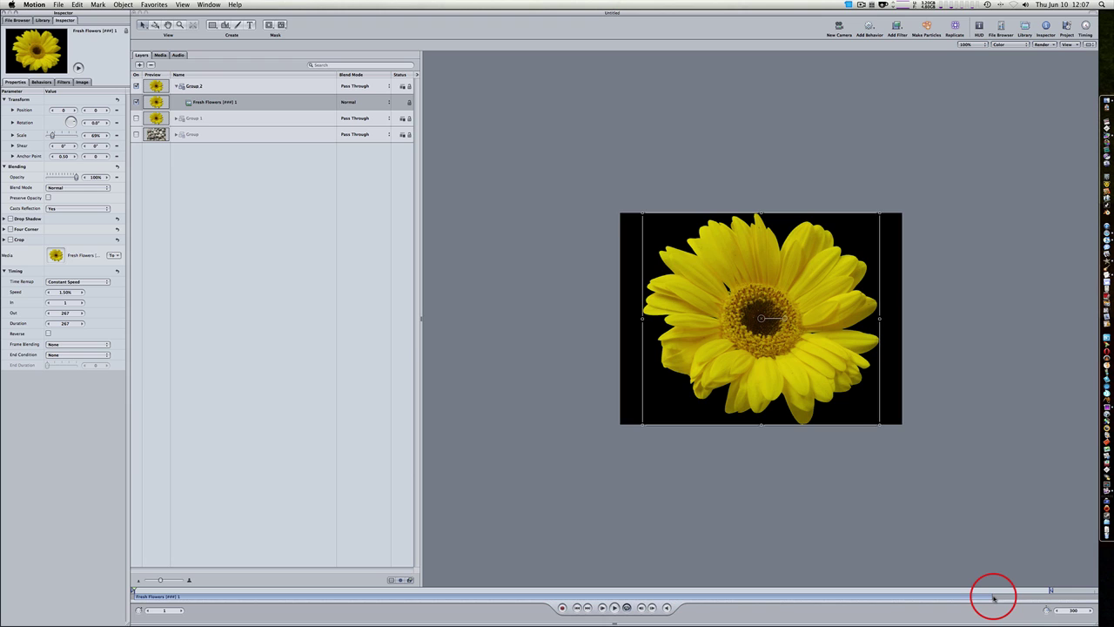
pyautogui.click(613, 607)
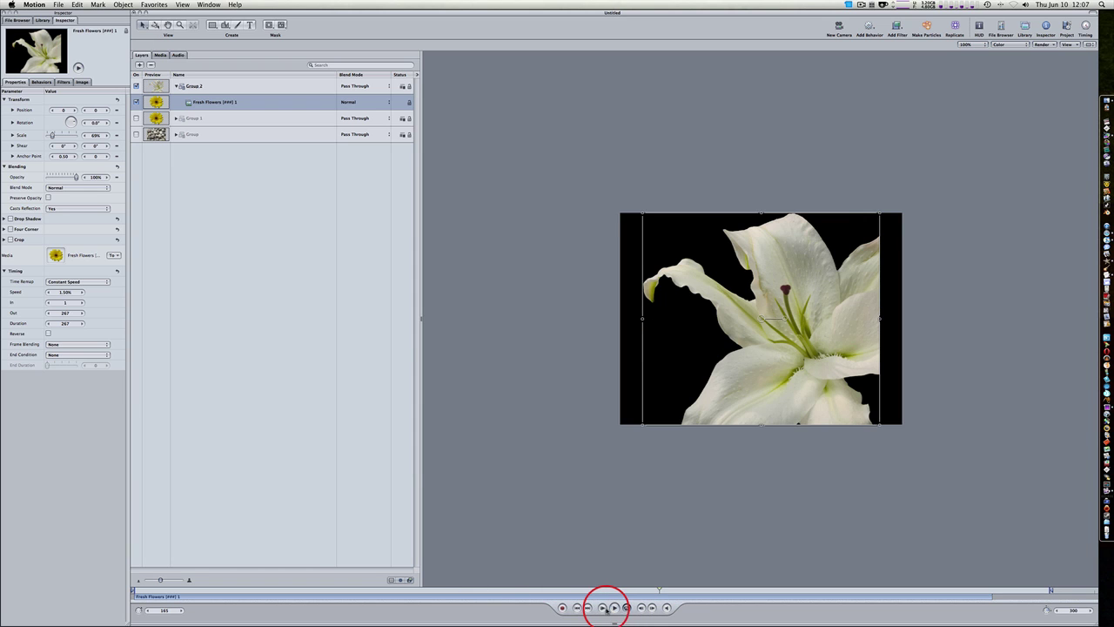
pyautogui.moveTo(646, 590); pyautogui.dragTo(132, 590)
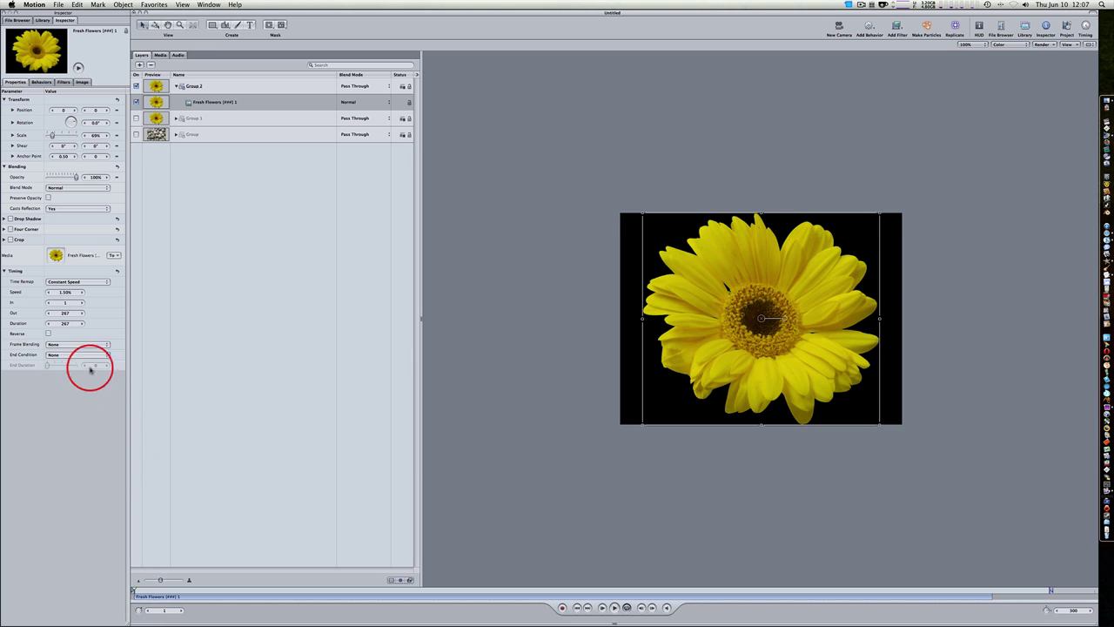
pyautogui.click(61, 346)
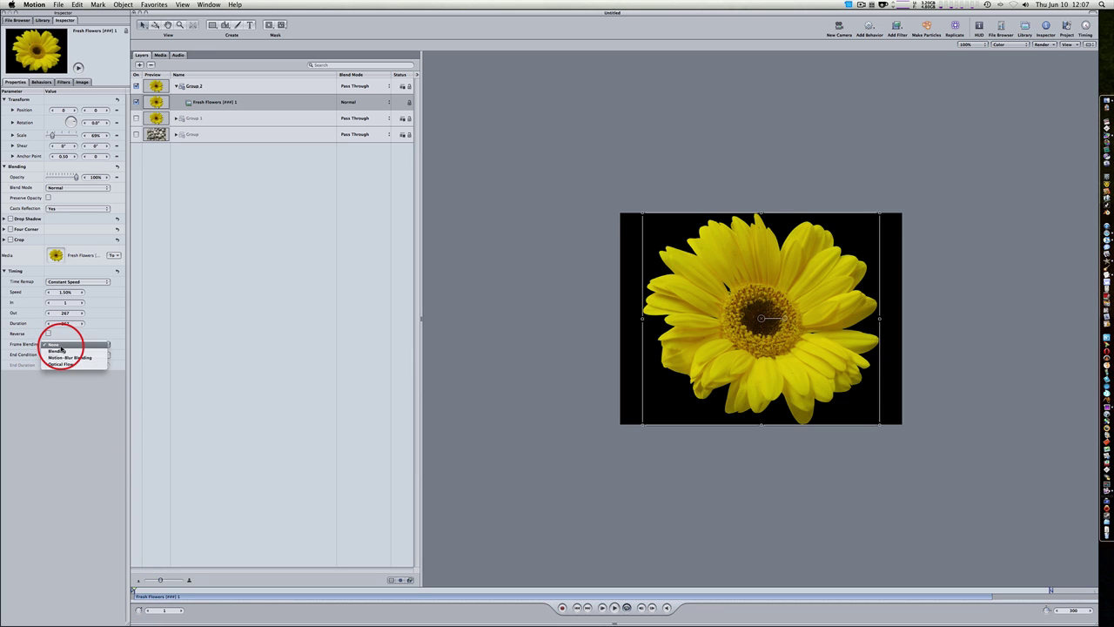
pyautogui.click(67, 364)
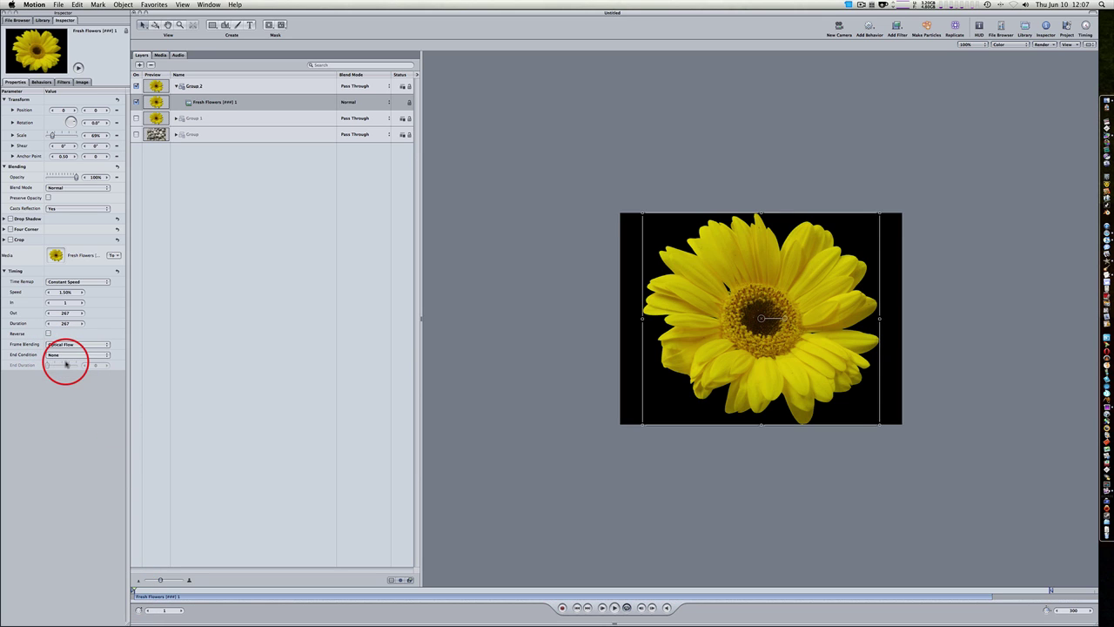
# Play the slowed Fresh Flowers clip to watch the optical-flow morphs, then stop it
pyautogui.click(613, 607)
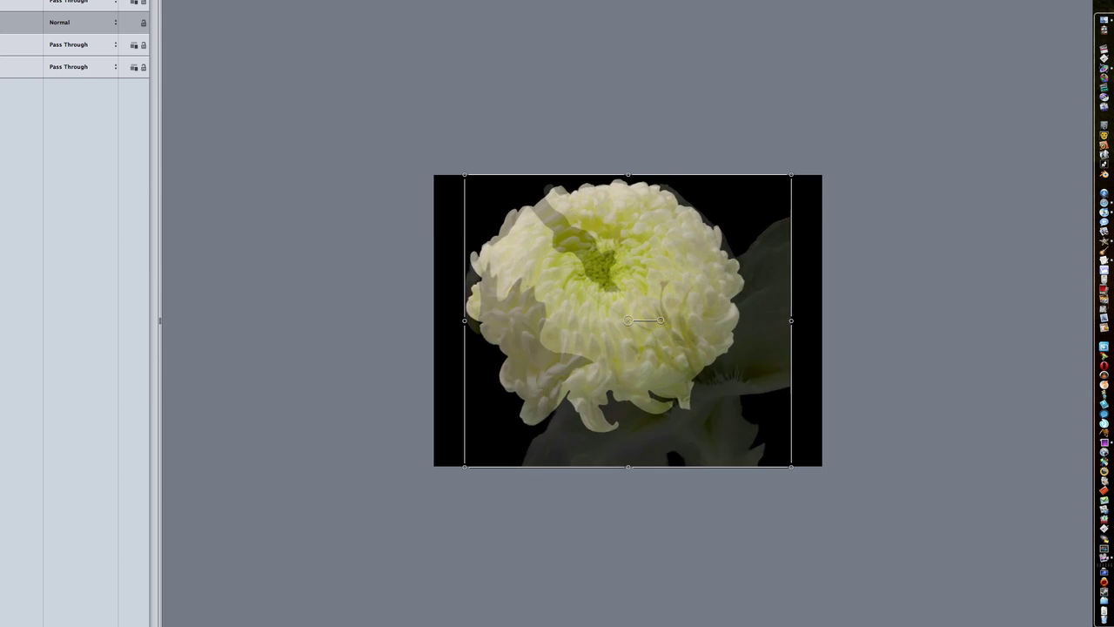
pyautogui.click(615, 607)
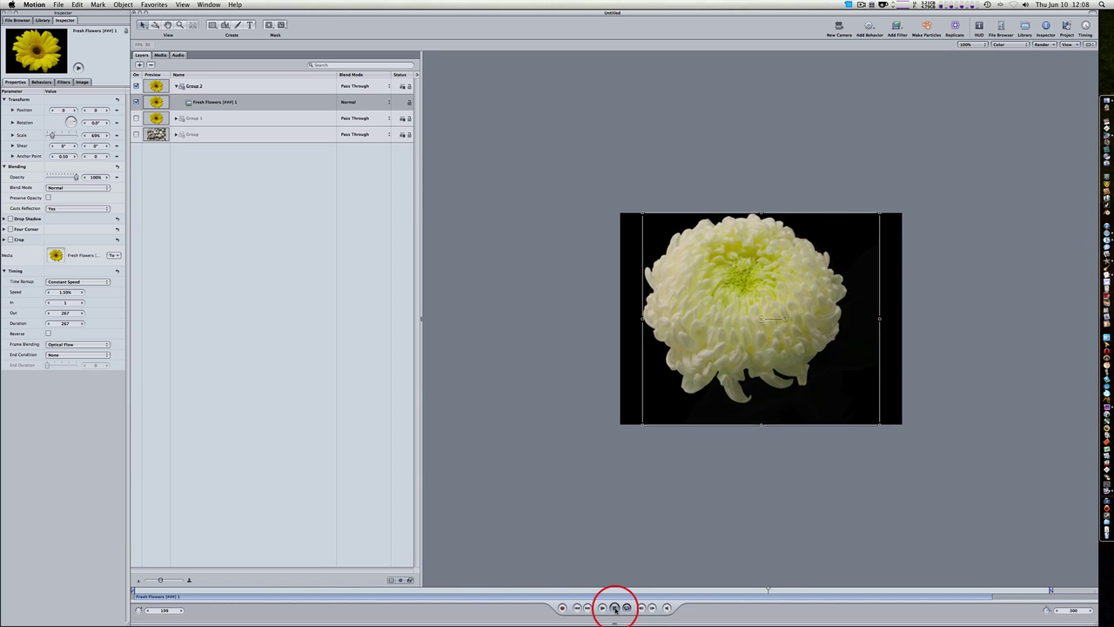
# Collapse and hide Group 2, then add a new empty Group 3
pyautogui.click(177, 87)
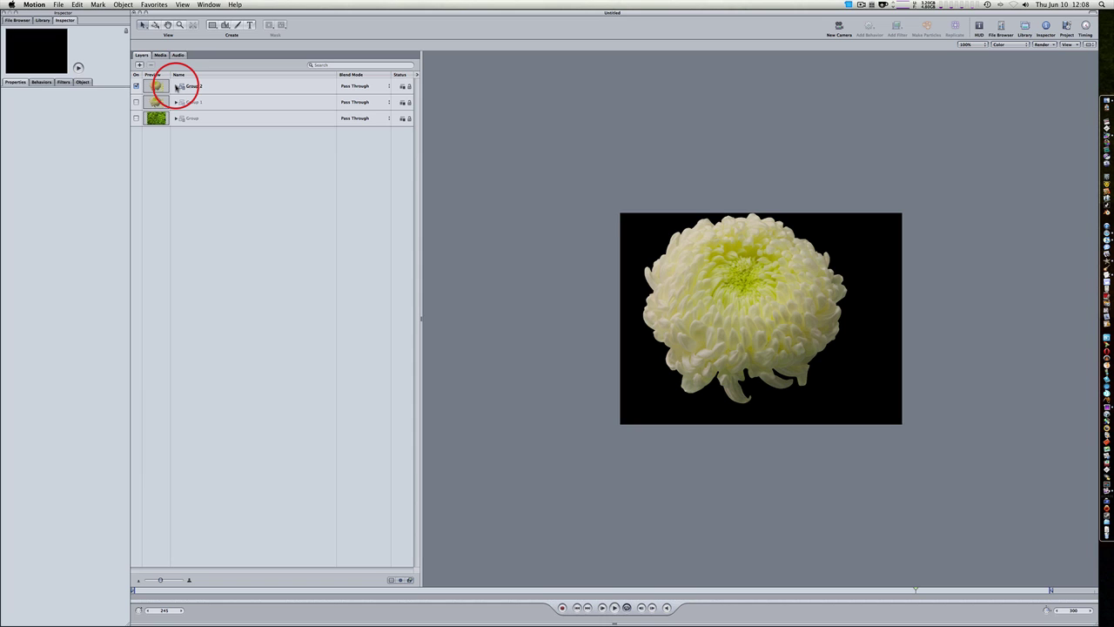
pyautogui.click(136, 85)
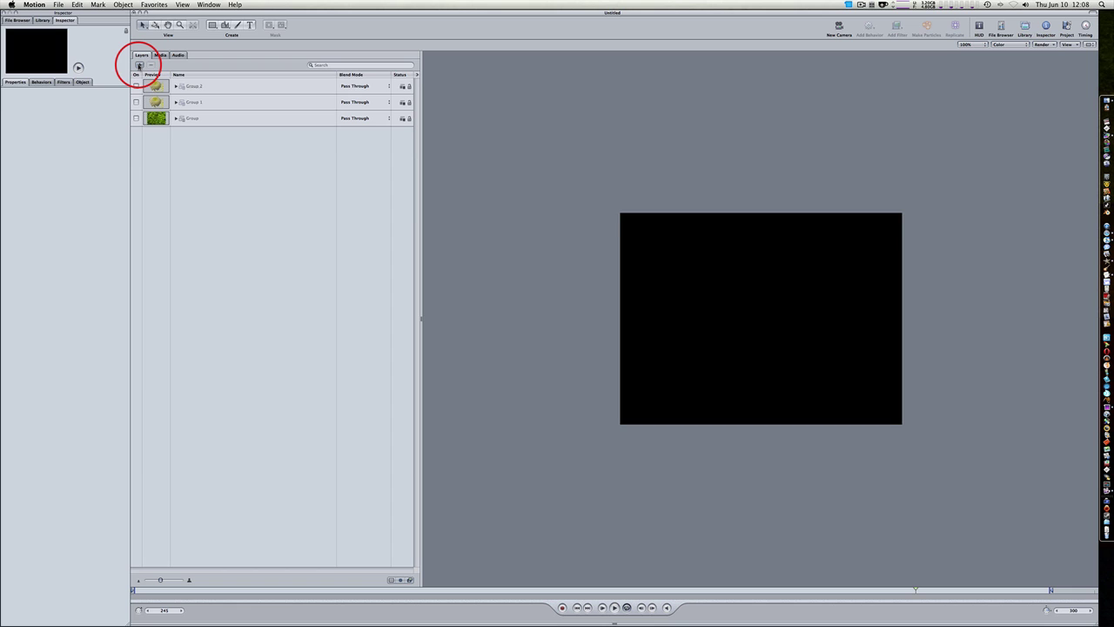
pyautogui.click(139, 65)
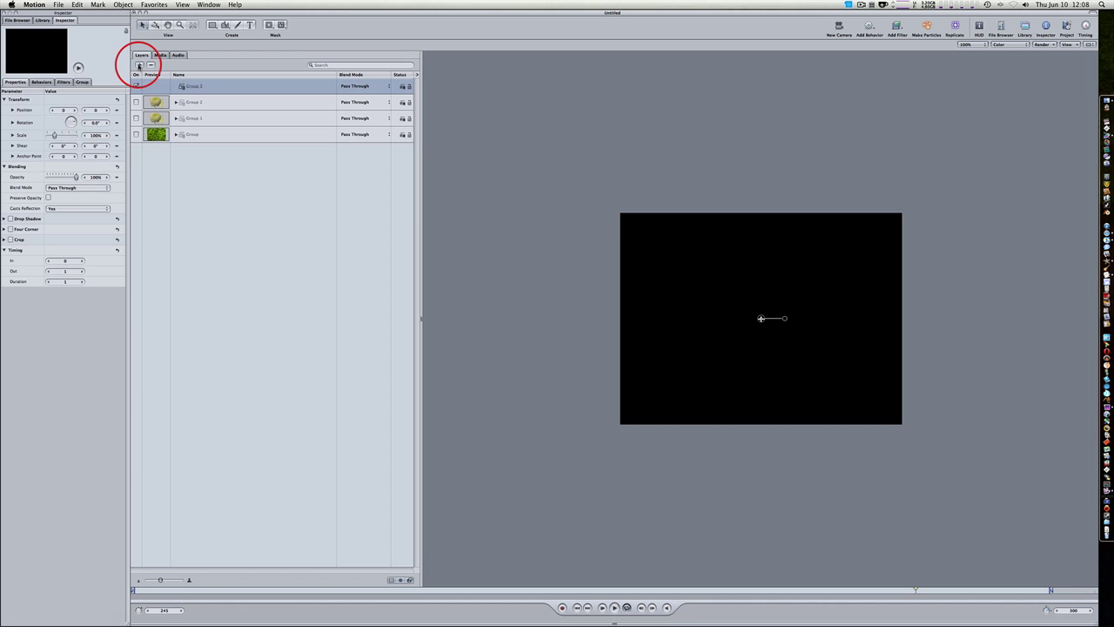
# Search the Library for 'rock', then 'grass', and bring up actions for Wheat Grass 01
pyautogui.click(42, 20)
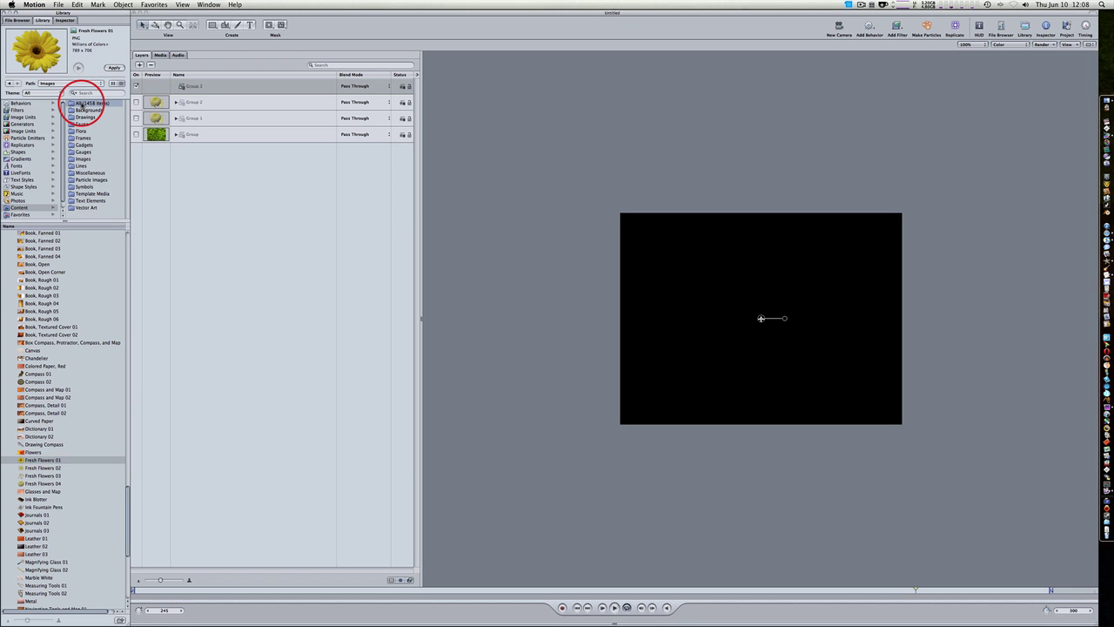
pyautogui.click(82, 104)
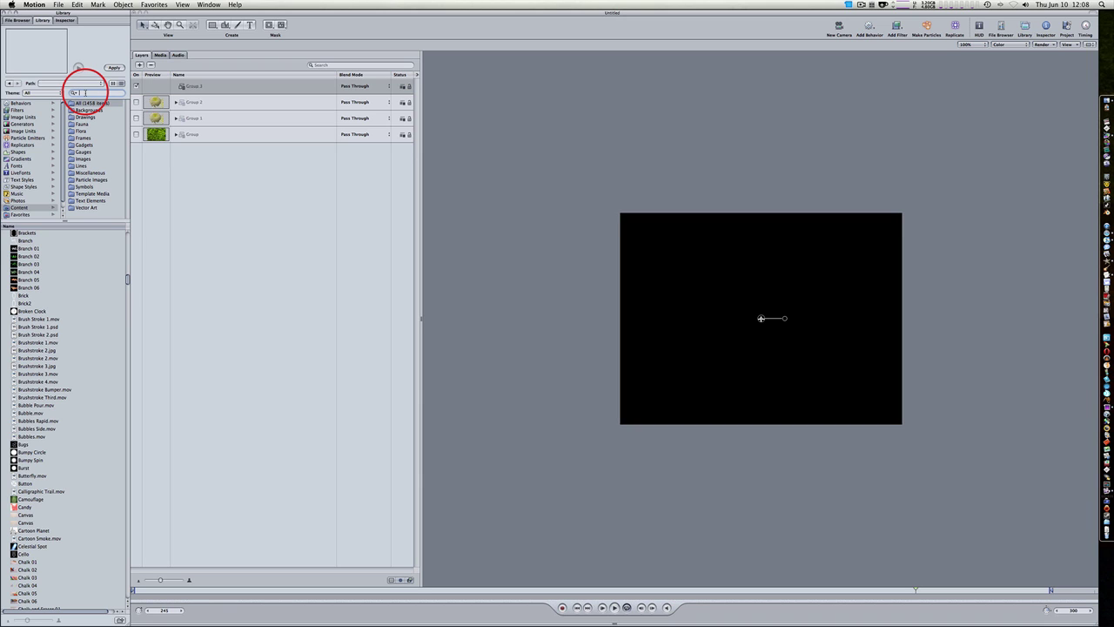
pyautogui.click(85, 93)
pyautogui.write('rock')
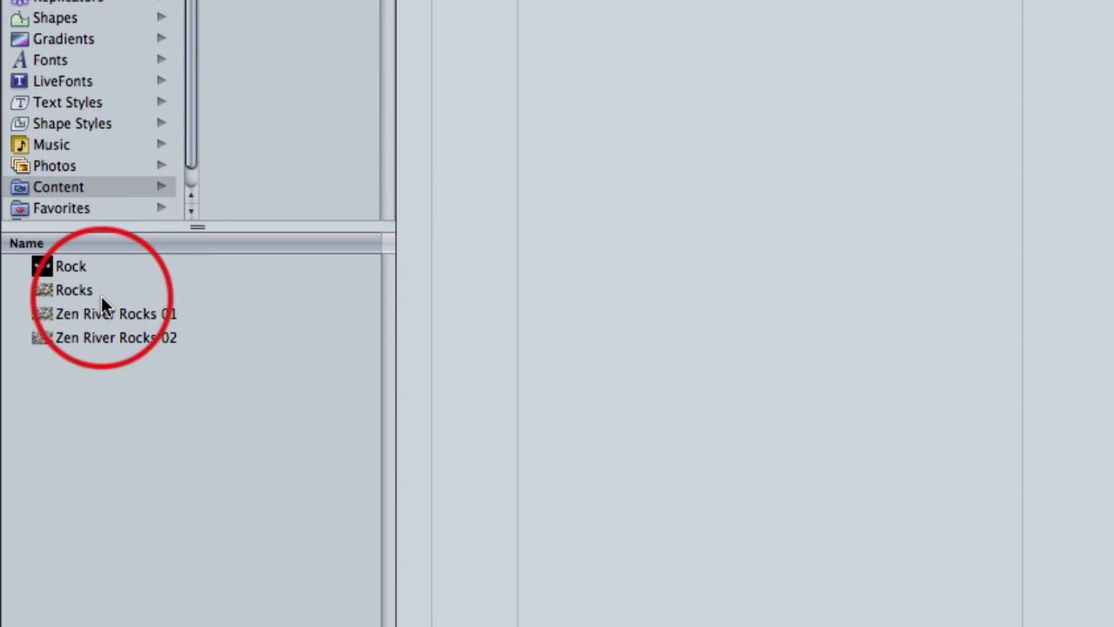
pyautogui.click(101, 295)
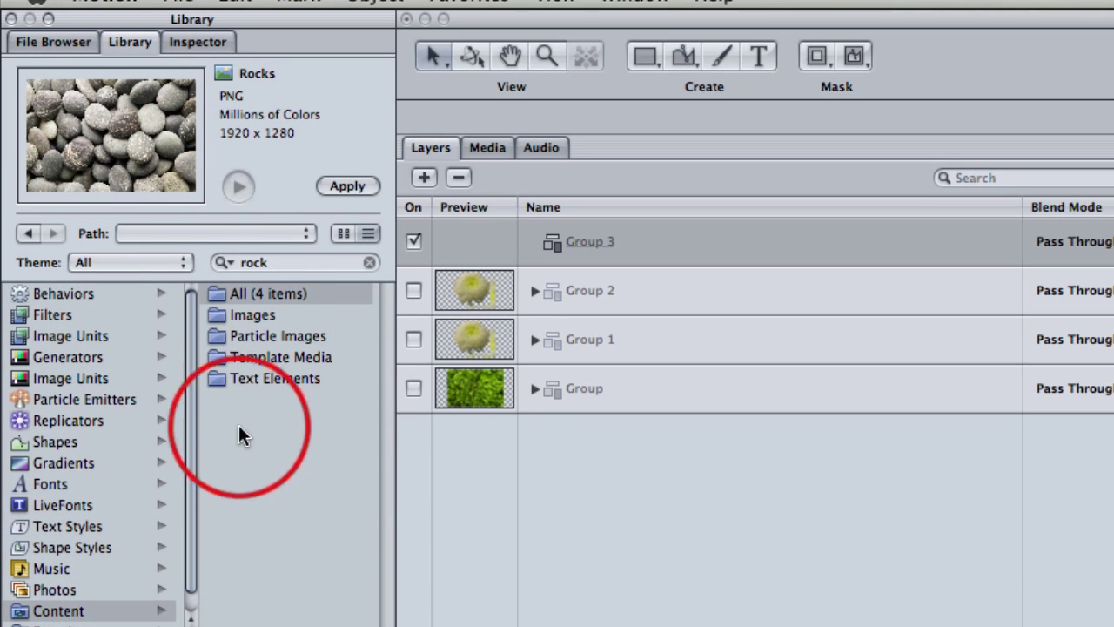
pyautogui.click(281, 264)
pyautogui.press('BackSpace')
pyautogui.press('BackSpace')
pyautogui.press('BackSpace')
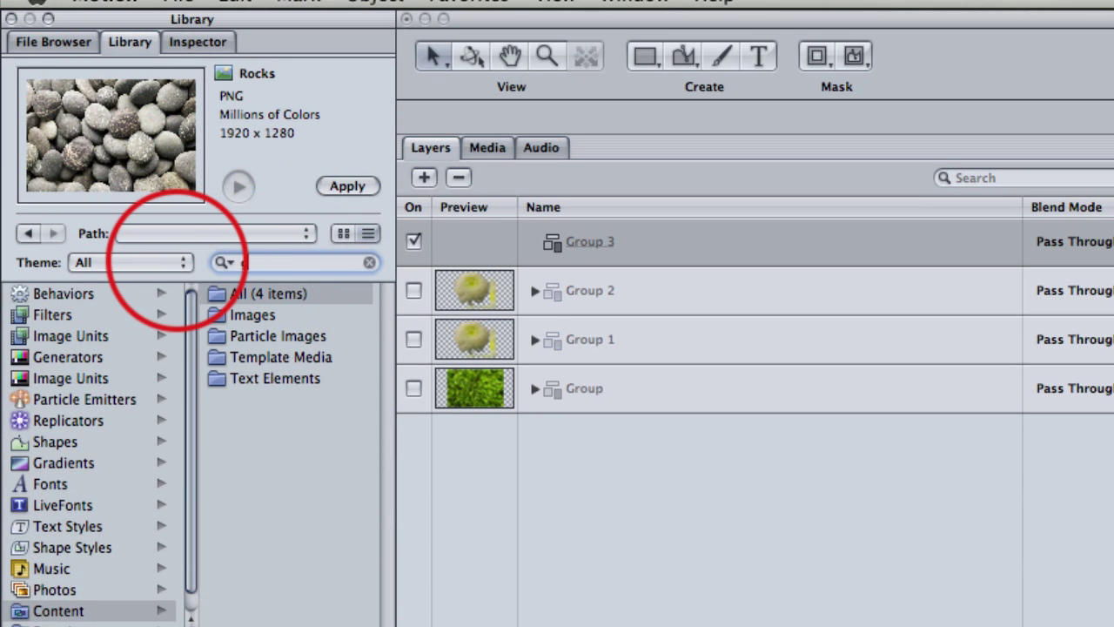
pyautogui.write('r')
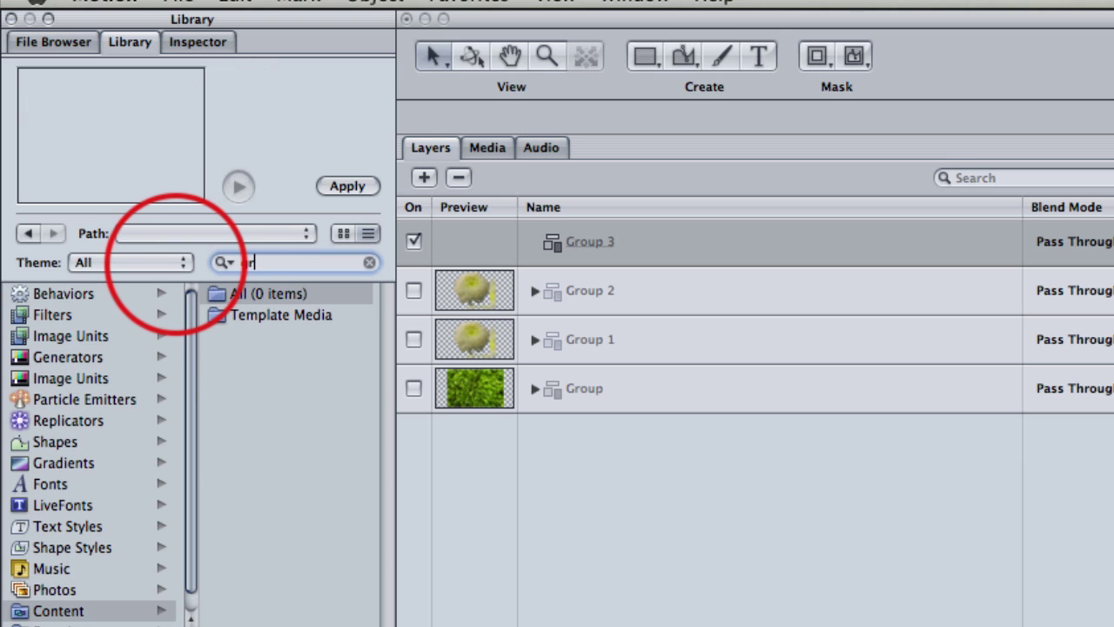
pyautogui.write('ass')
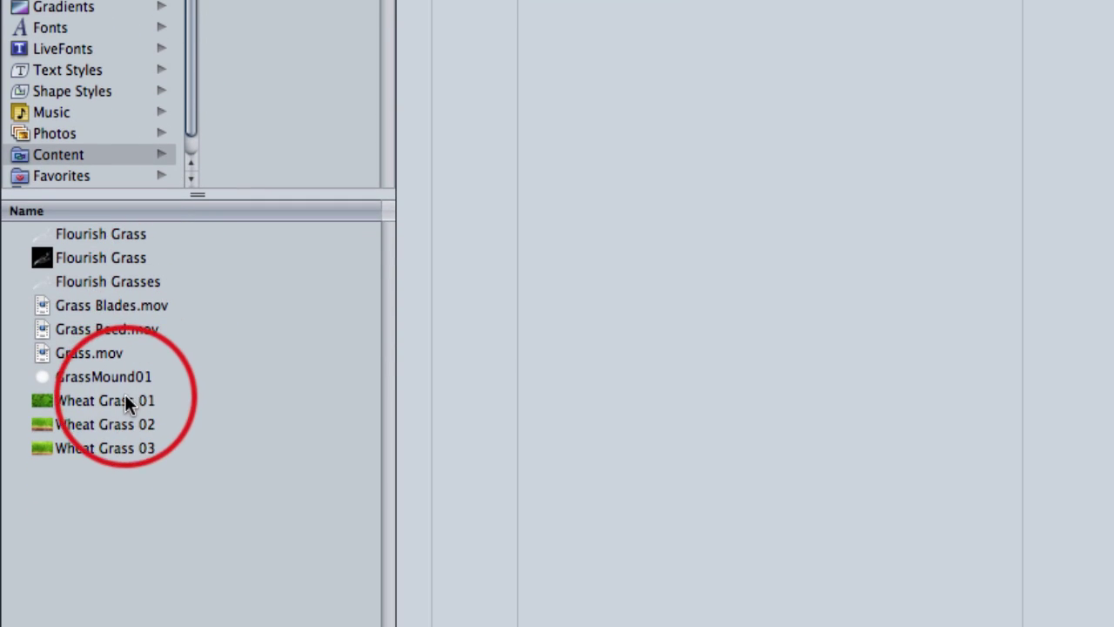
pyautogui.click(124, 401)
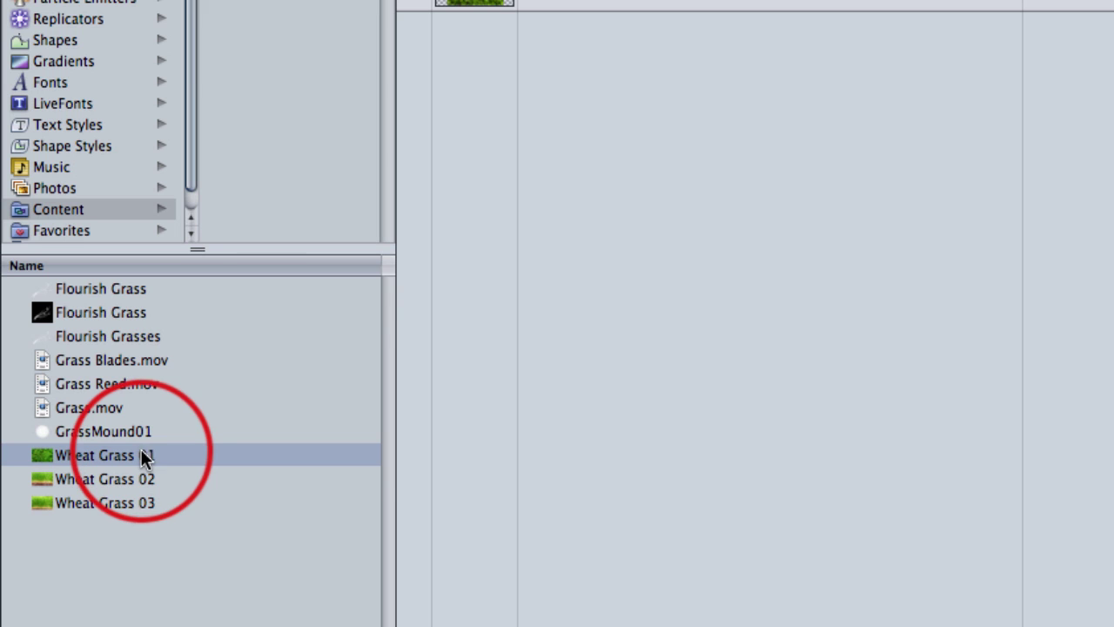
pyautogui.rightClick(143, 456)
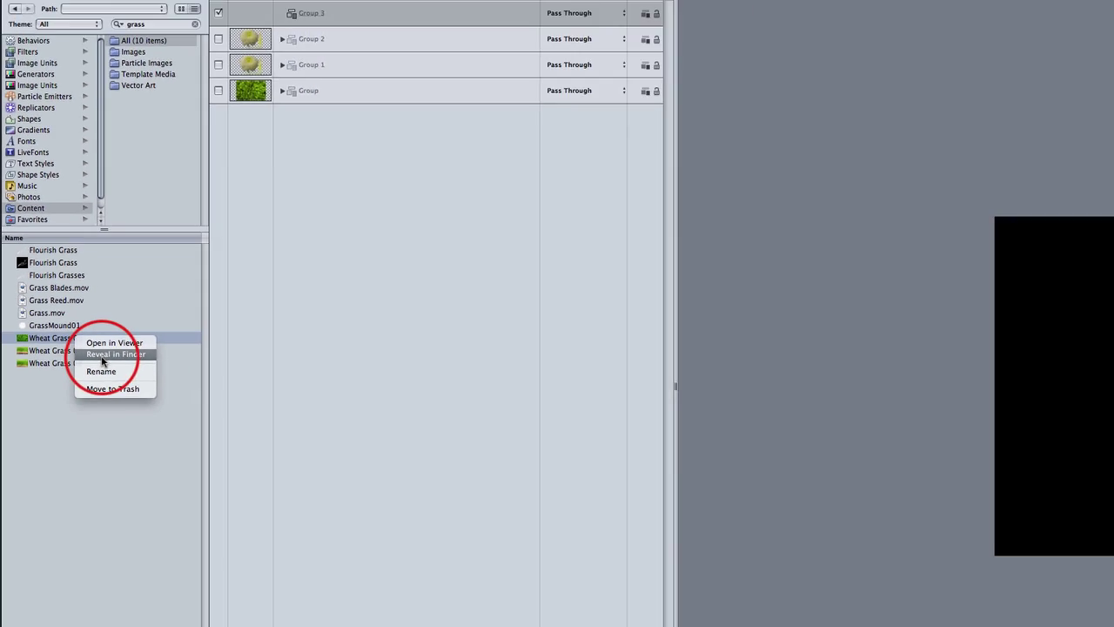
# Reveal the Wheat Grass 01 file in Finder, then close the Finder window
pyautogui.click(175, 487)
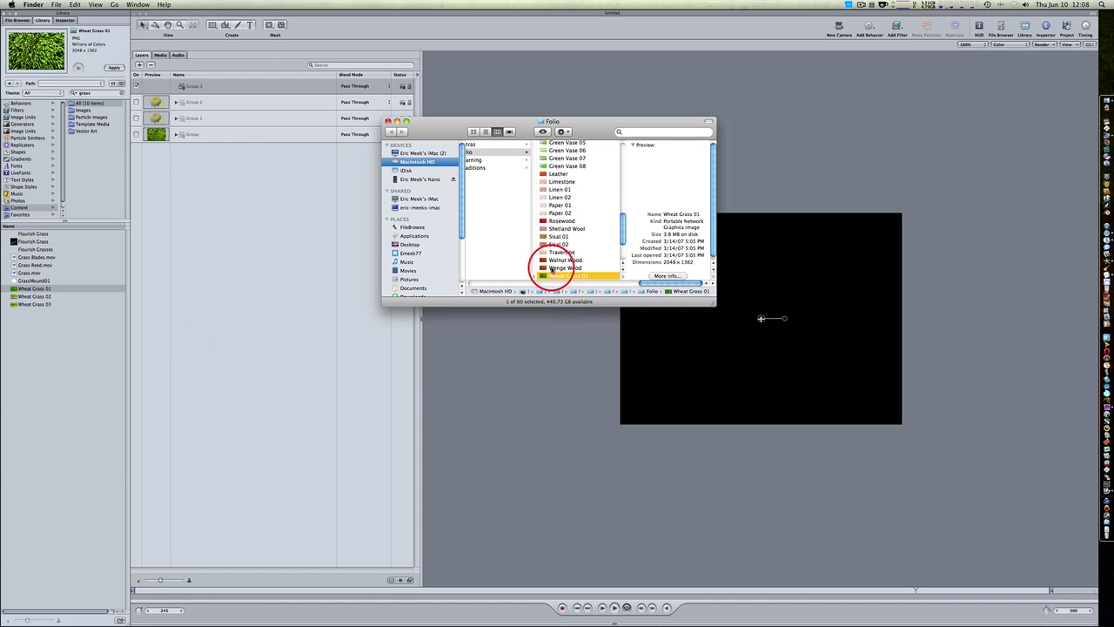
pyautogui.scroll(3, 551, 270)
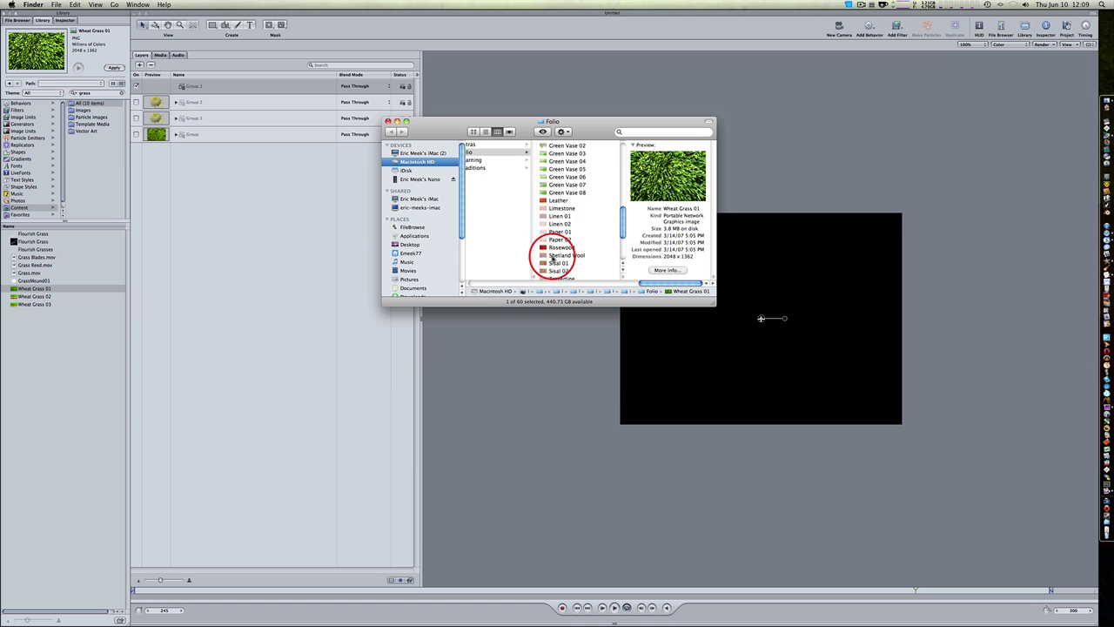
pyautogui.scroll(5, 552, 258)
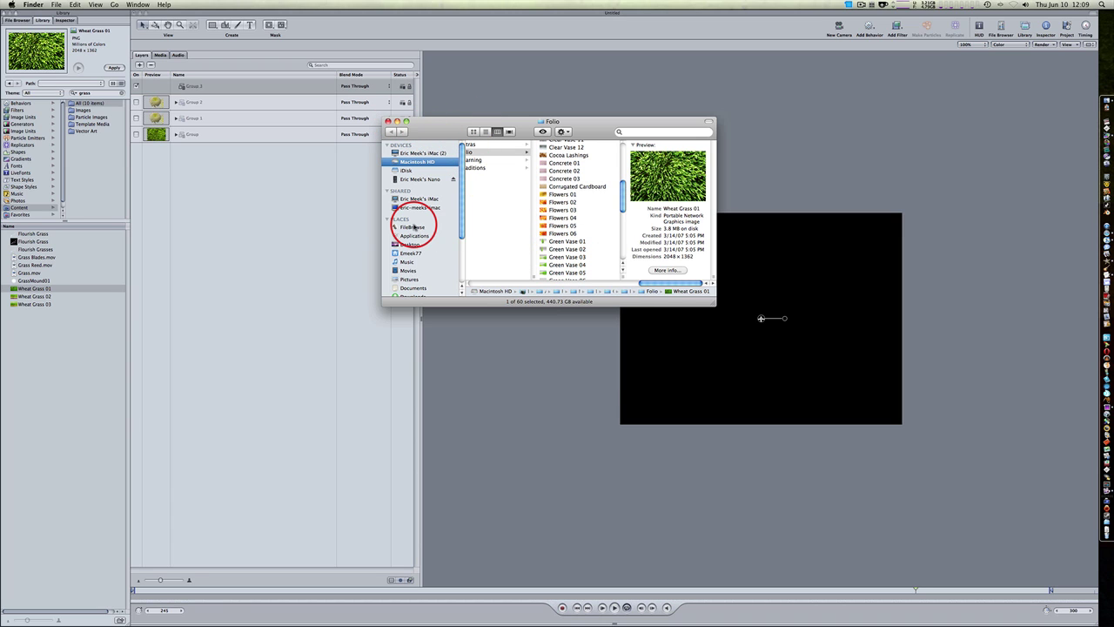
pyautogui.click(388, 121)
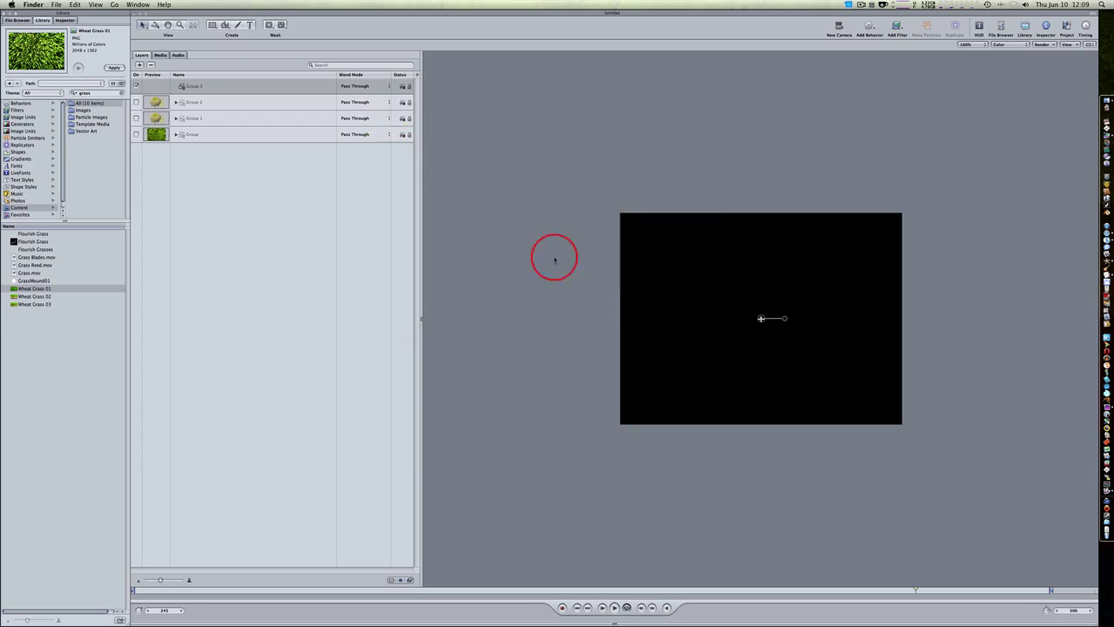
# On the other desktop space, move Test 001 and Test 002 beneath Fresh Flowers 004
pyautogui.press('F8')
pyautogui.click(967, 204)
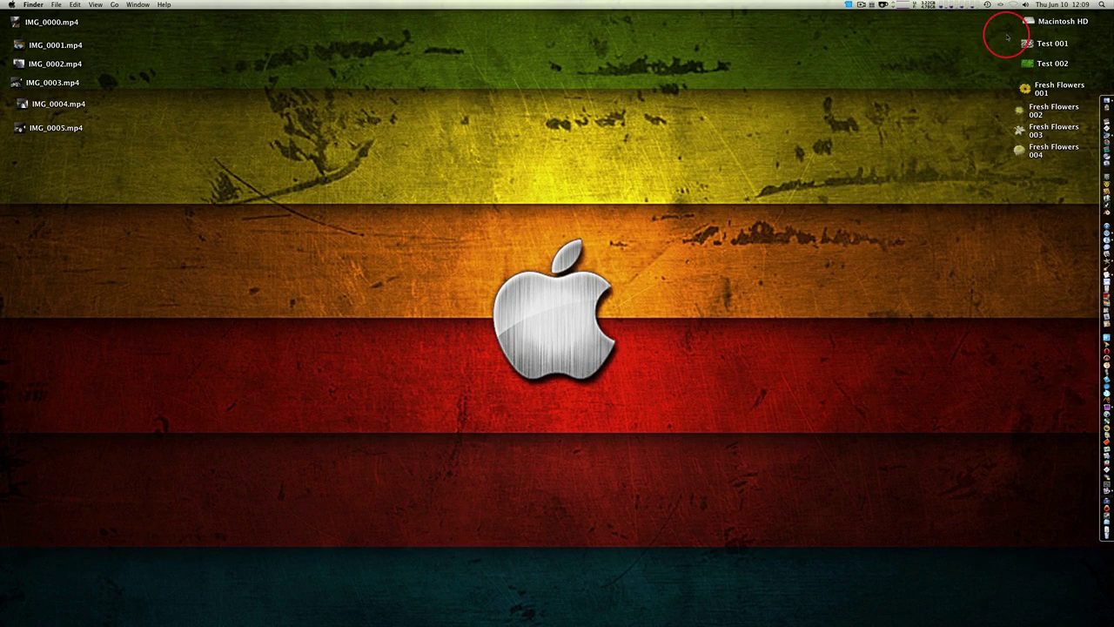
pyautogui.moveTo(1022, 50); pyautogui.dragTo(1049, 77)
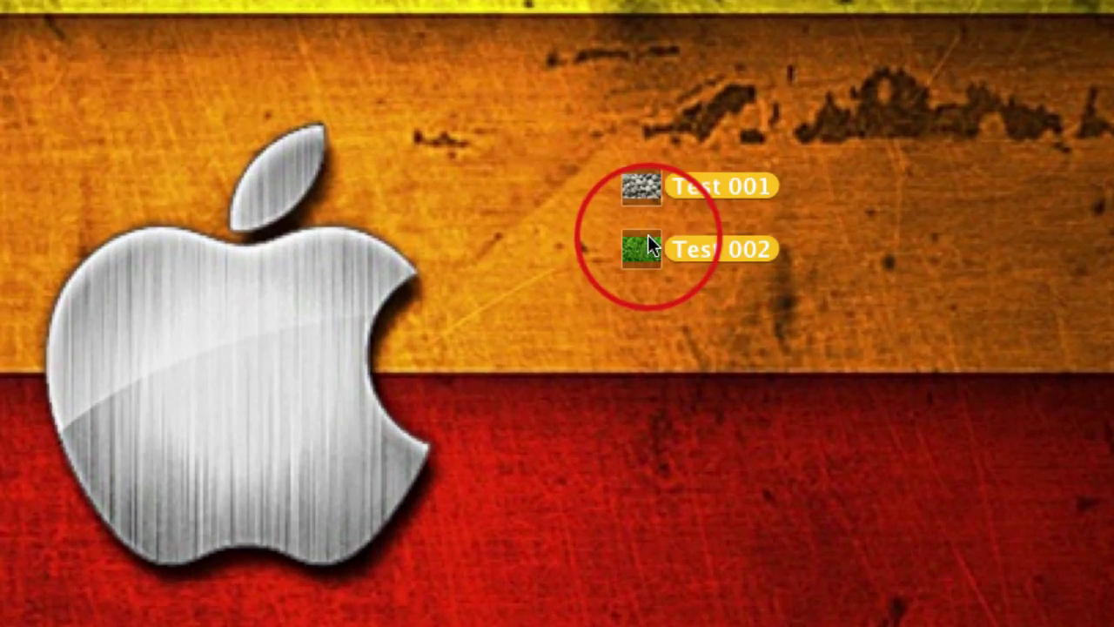
pyautogui.click(859, 71)
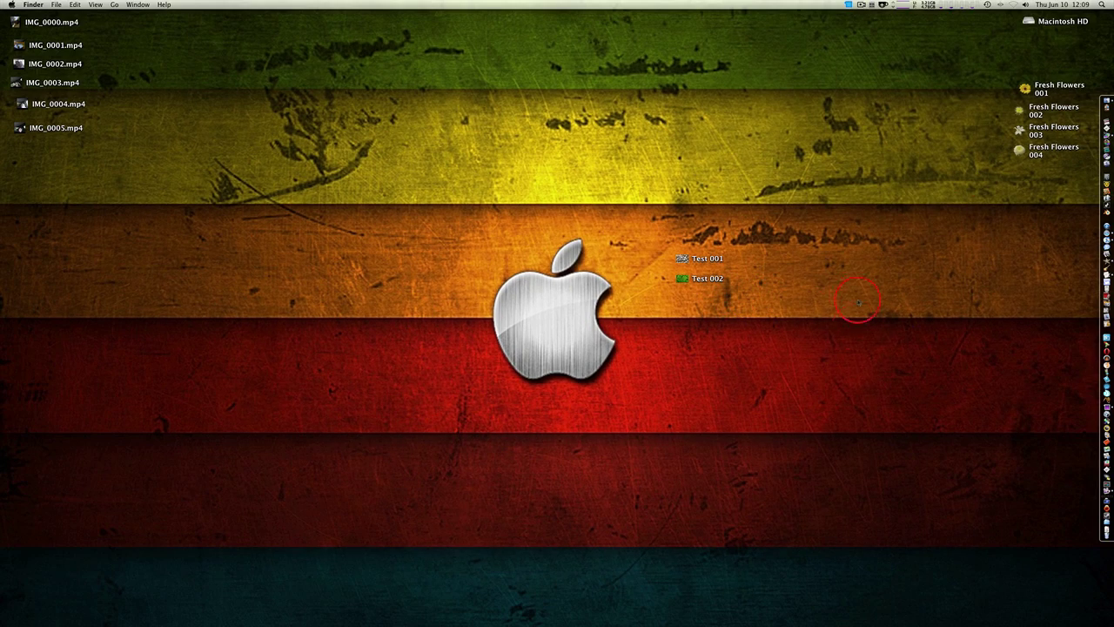
pyautogui.moveTo(685, 231); pyautogui.dragTo(1015, 207)
pyautogui.press('F8')
# From the Desktop in the File Browser, drag the Test [###].png sequence into Group 3
pyautogui.click(562, 301)
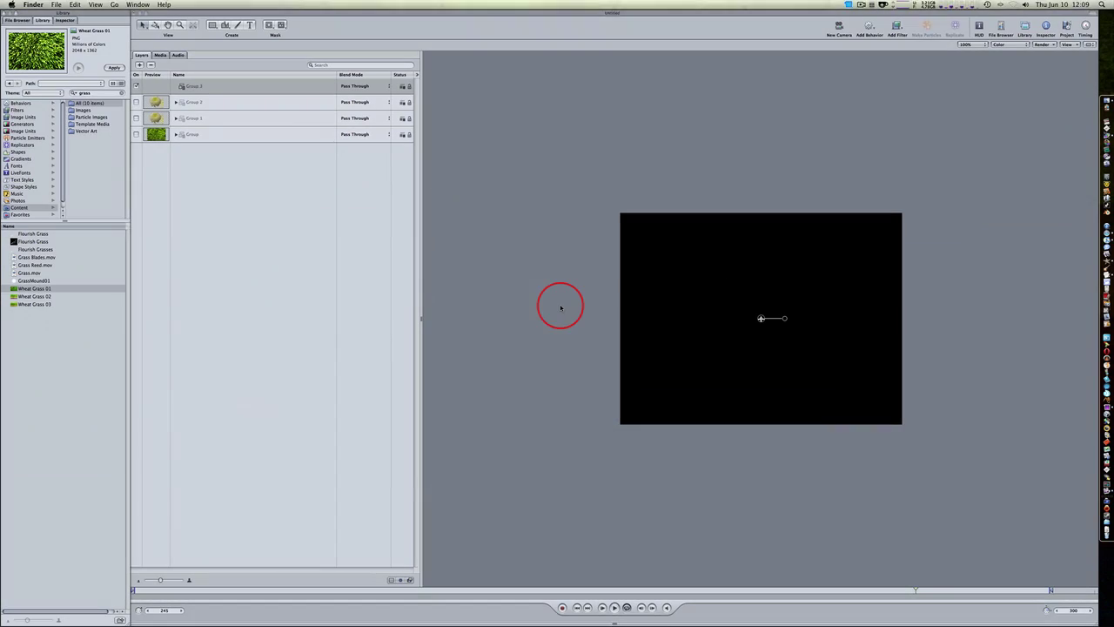
pyautogui.click(18, 19)
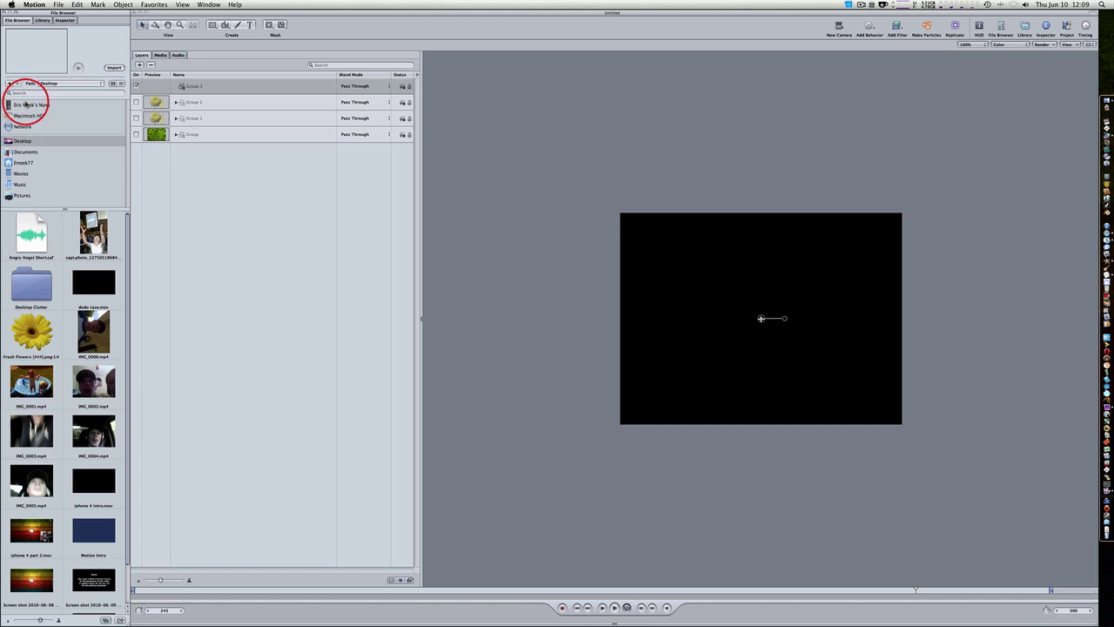
pyautogui.scroll(-2, 75, 322)
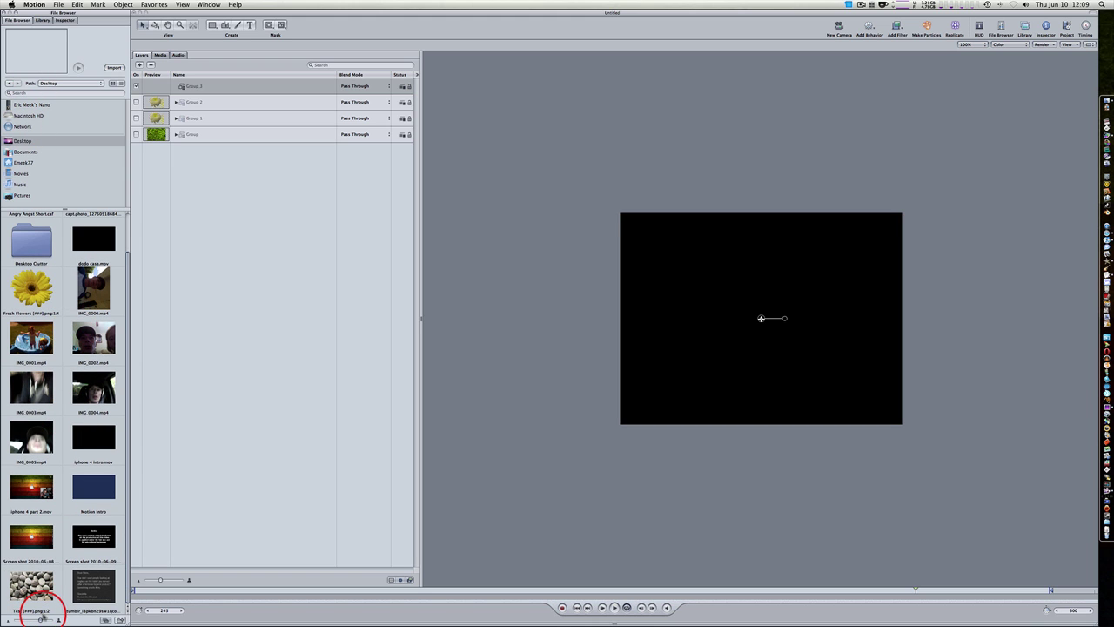
pyautogui.moveTo(40, 619); pyautogui.dragTo(29, 619)
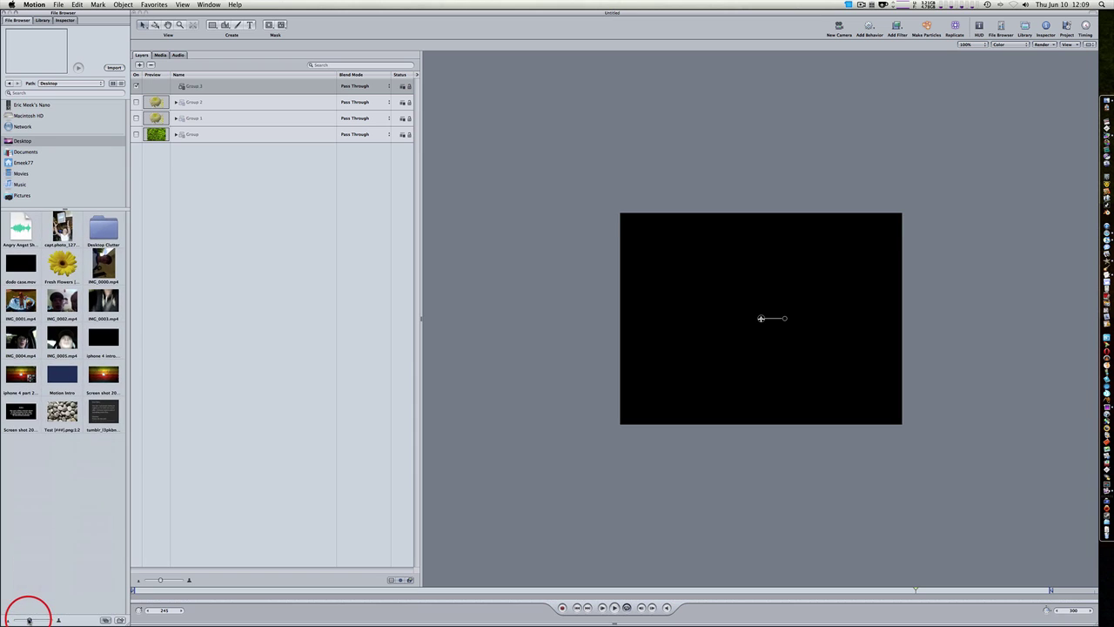
pyautogui.click(105, 619)
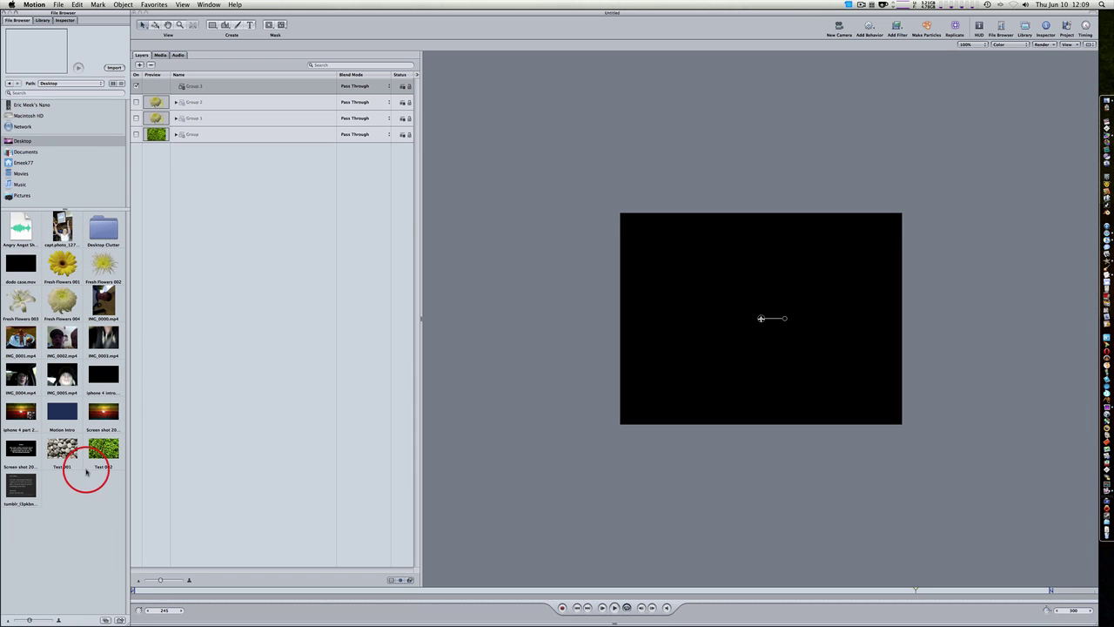
pyautogui.click(104, 619)
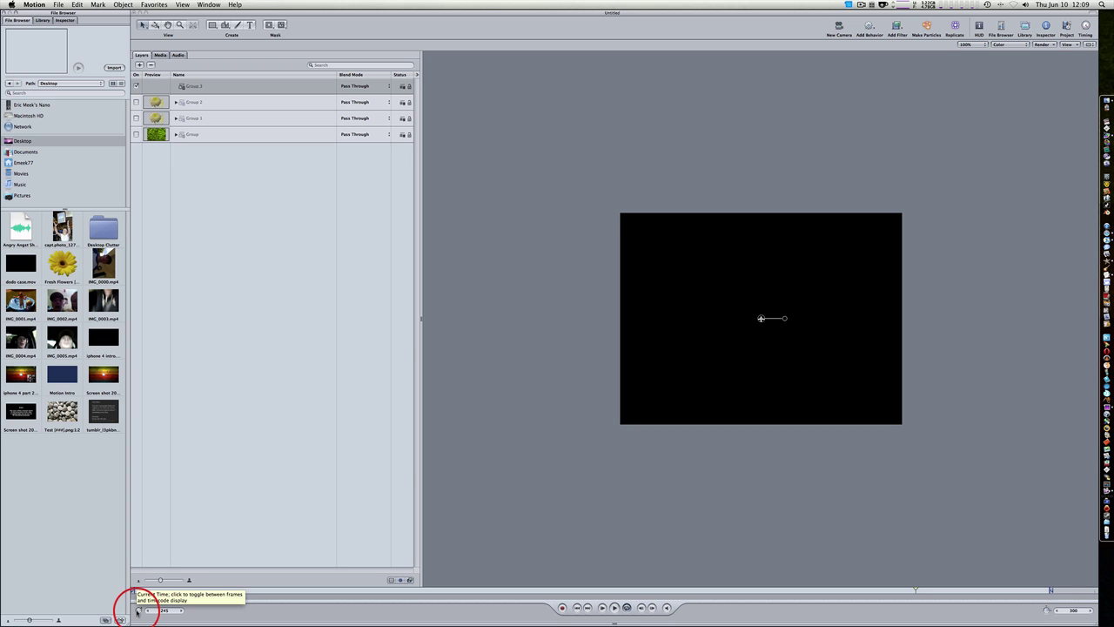
pyautogui.moveTo(67, 410); pyautogui.dragTo(214, 104)
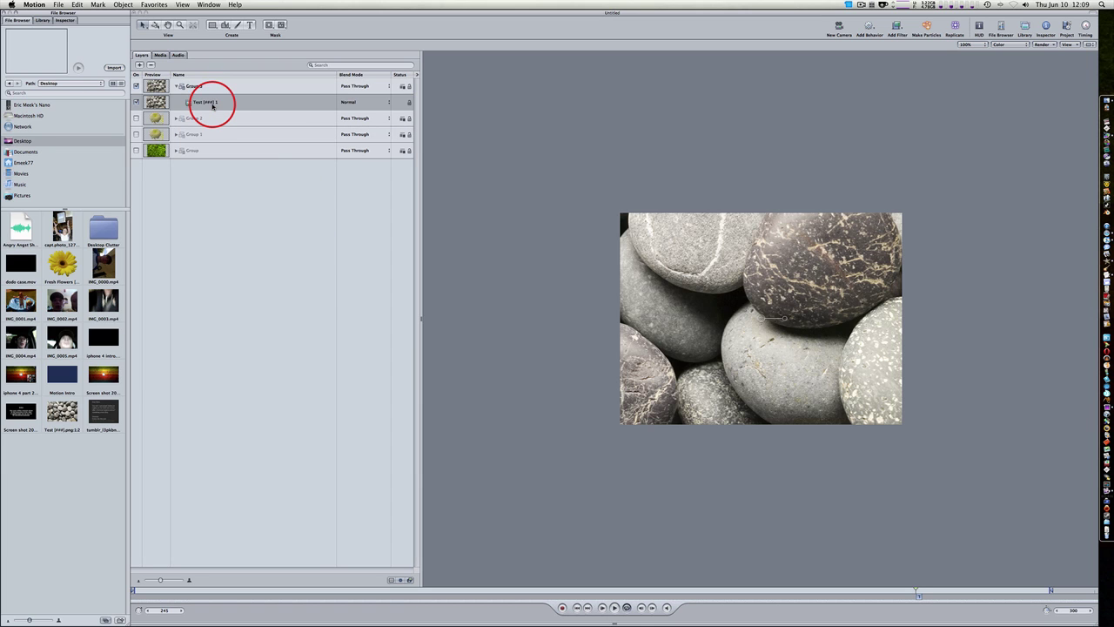
# Reduce Group 3's Transform Scale to about 37% so the rock image fits the frame
pyautogui.click(64, 20)
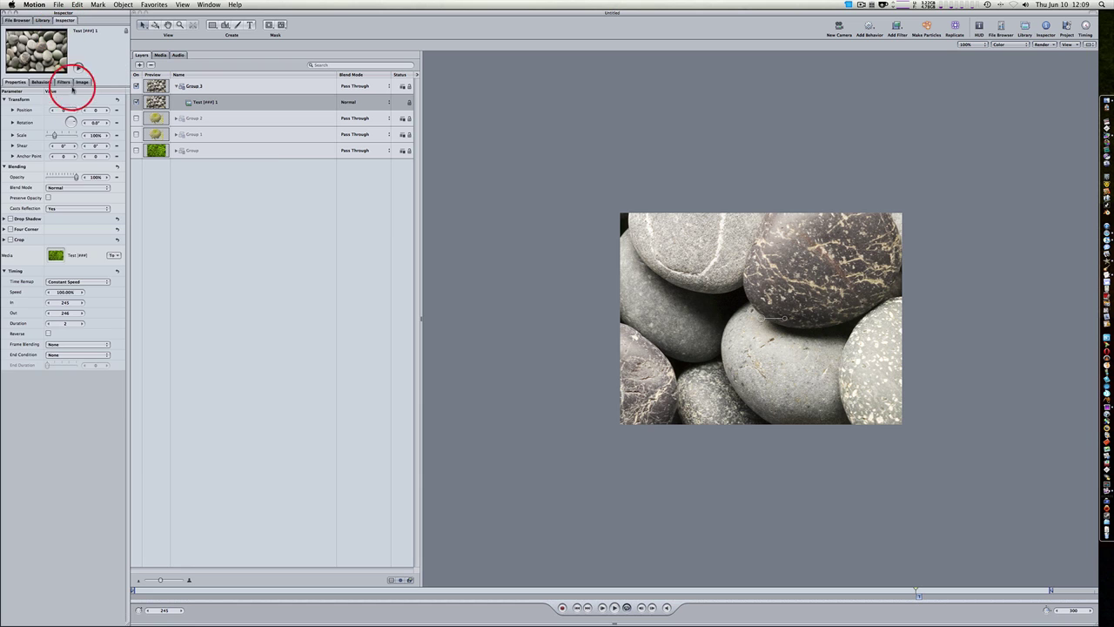
pyautogui.click(211, 86)
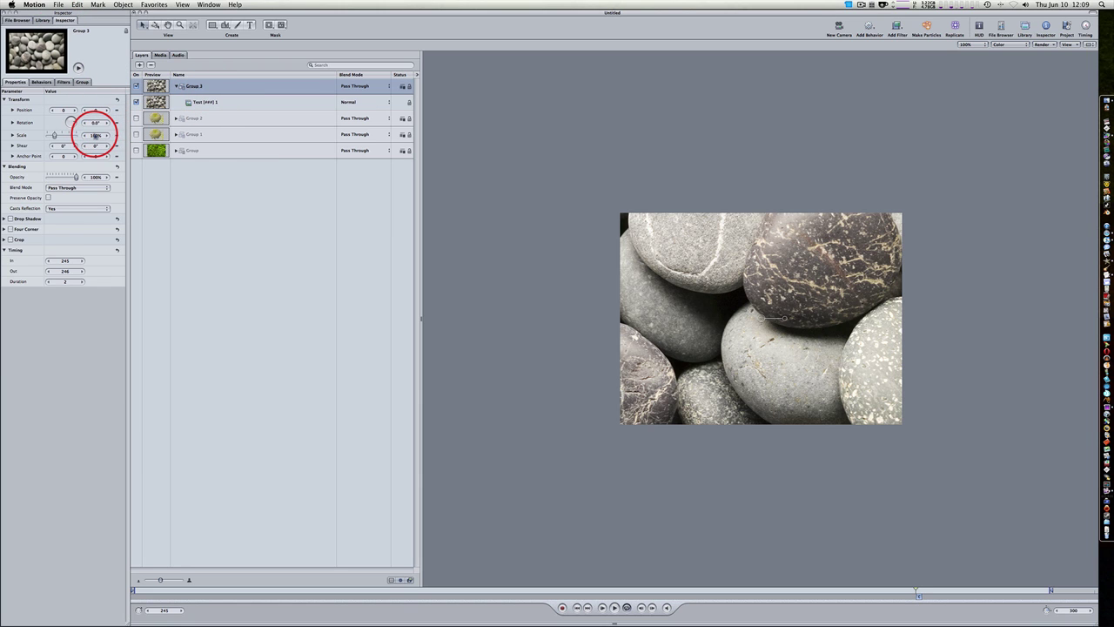
pyautogui.moveTo(93, 136); pyautogui.dragTo(65, 131)
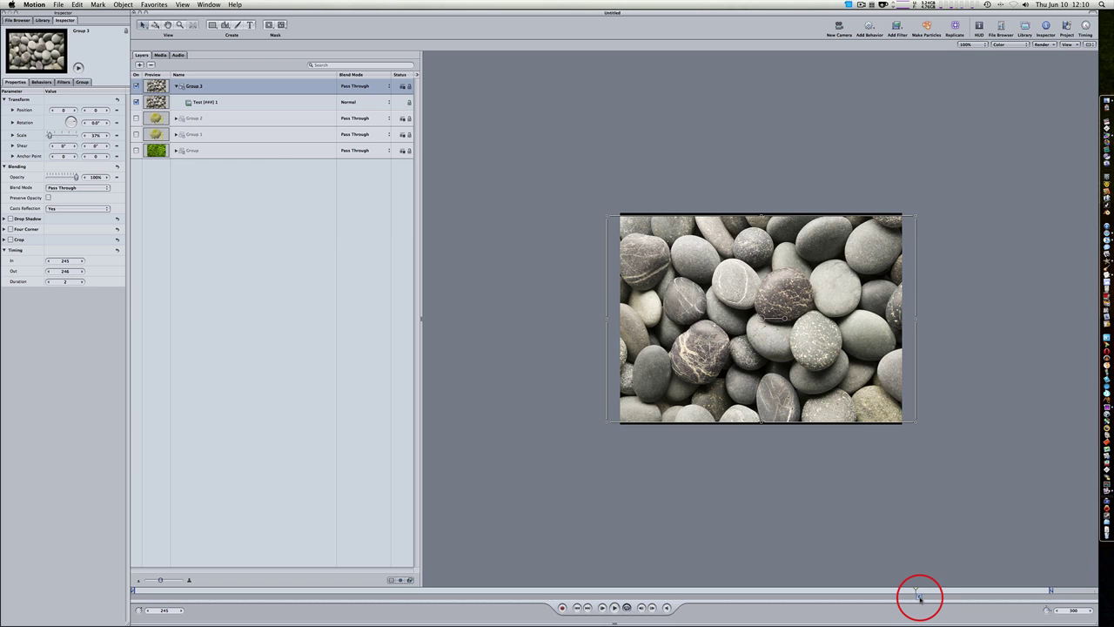
# Move Group 3 to start at frame 1, preview it from the start, then select the Test layer
pyautogui.moveTo(920, 598); pyautogui.dragTo(142, 567)
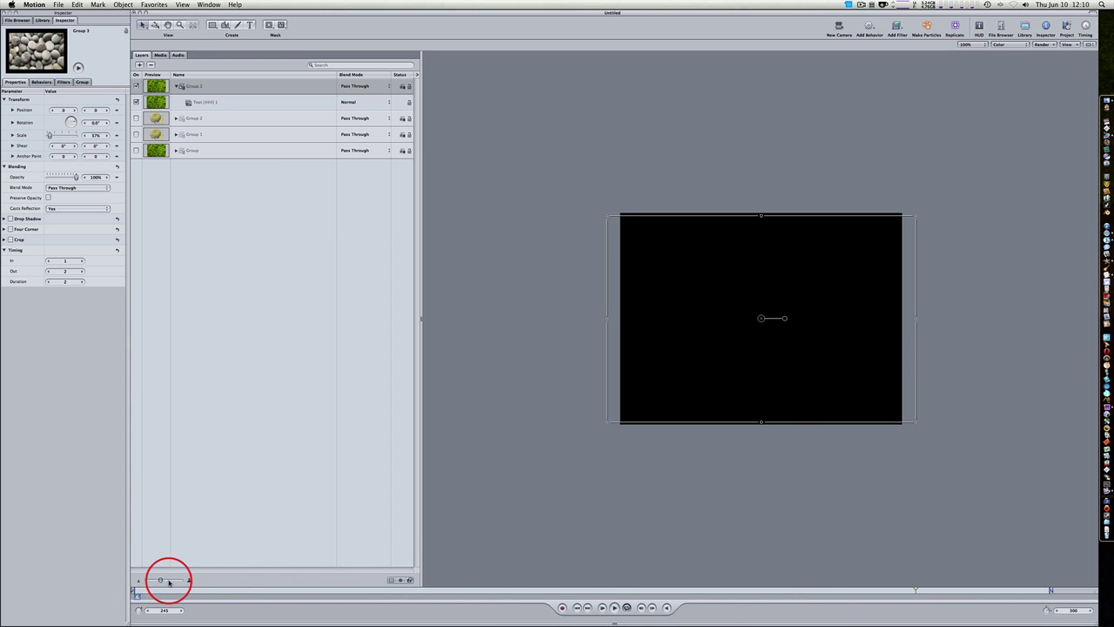
pyautogui.click(137, 591)
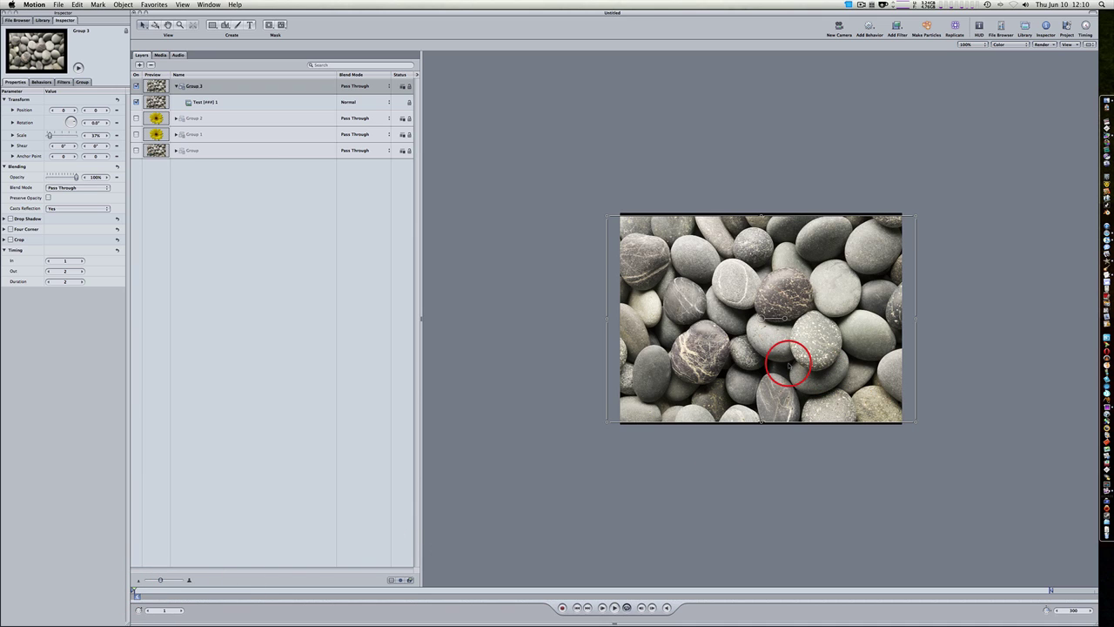
pyautogui.press('space')
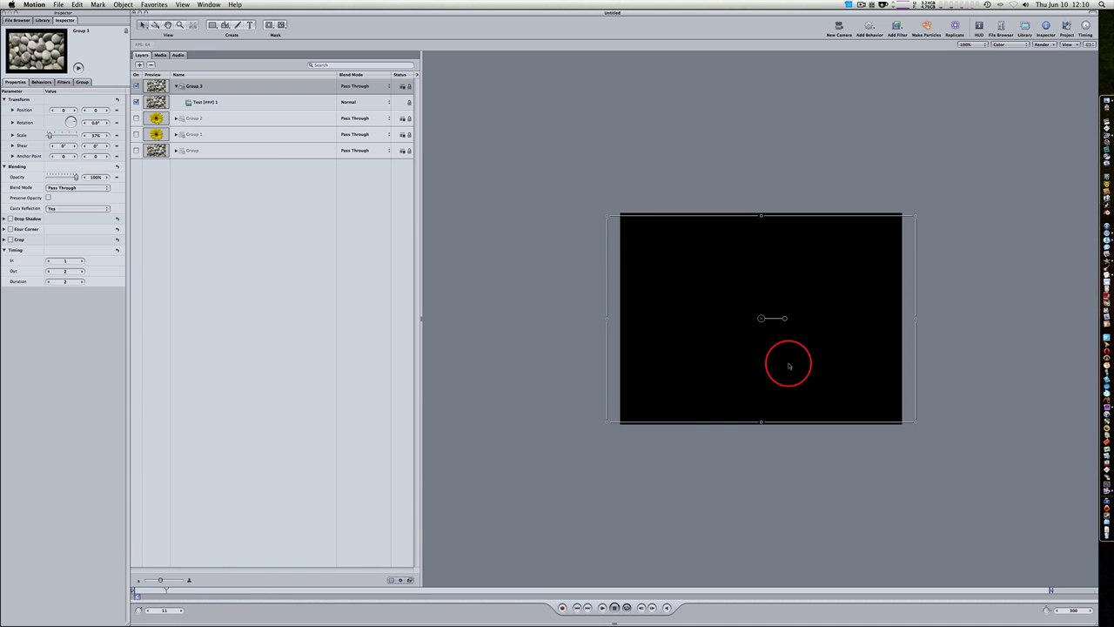
pyautogui.click(136, 591)
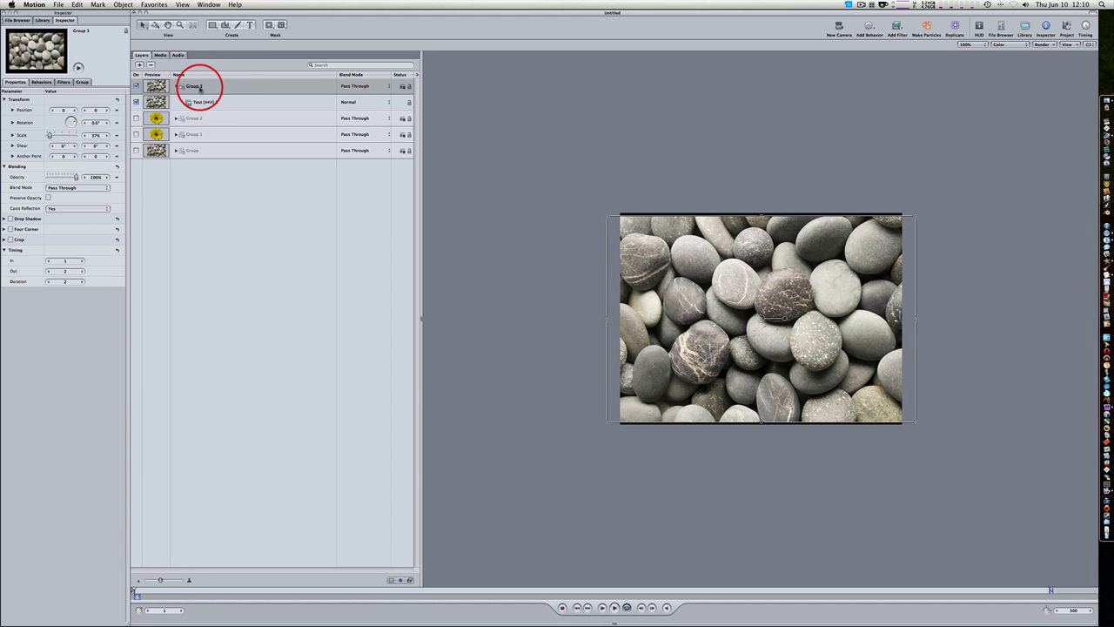
pyautogui.click(205, 104)
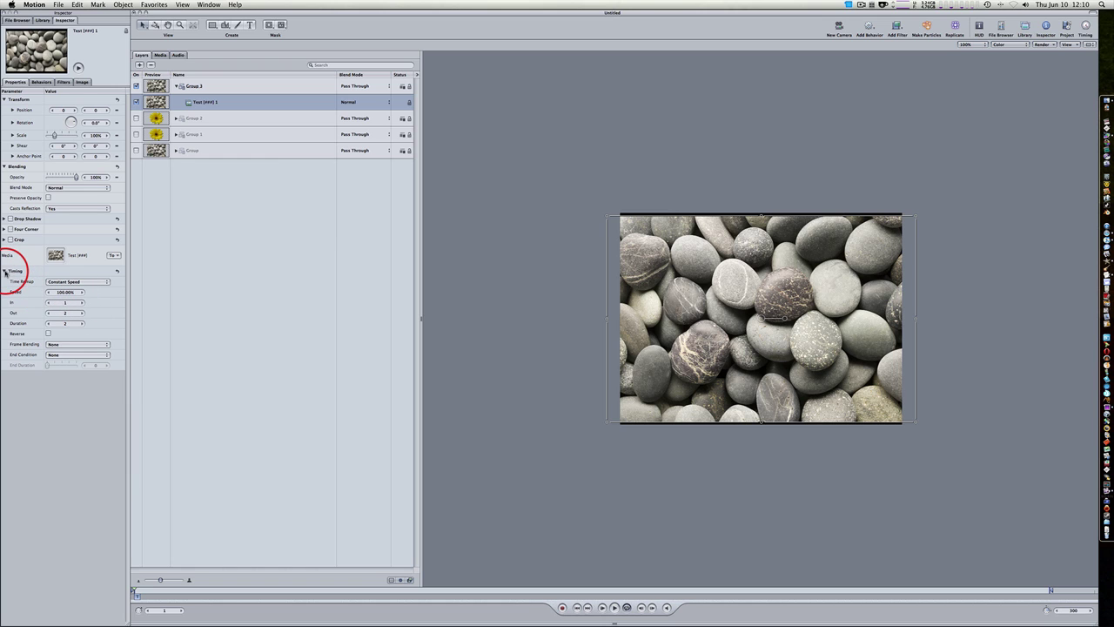
# Set the Test layer's Timing Speed to 1.5%, stretching it to 133 frames
pyautogui.click(6, 271)
pyautogui.click(5, 270)
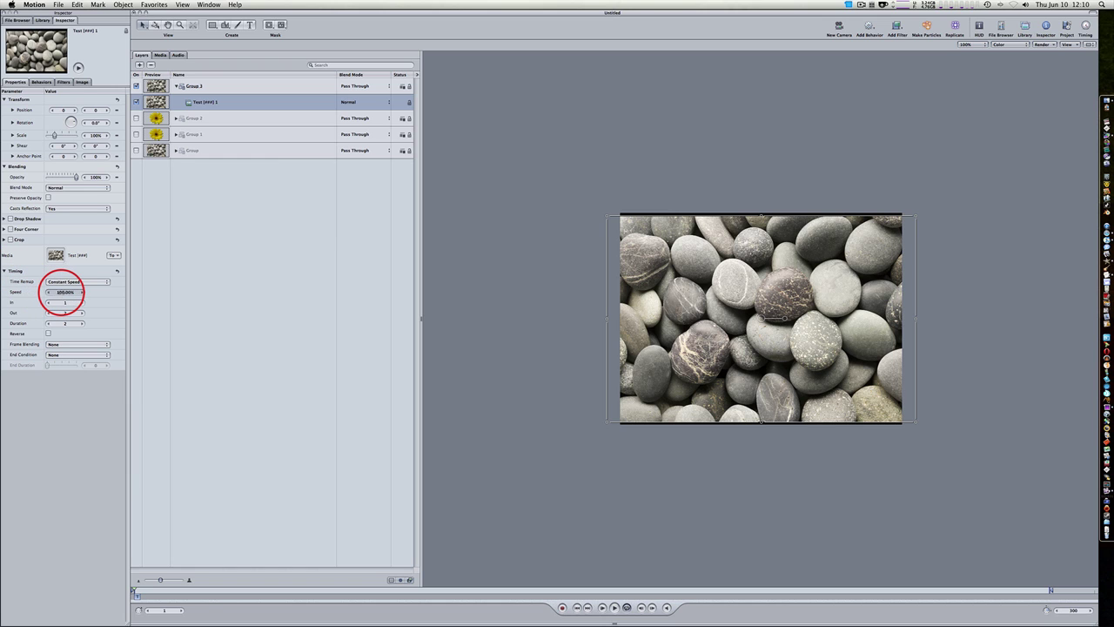
pyautogui.click(65, 291)
pyautogui.write('15')
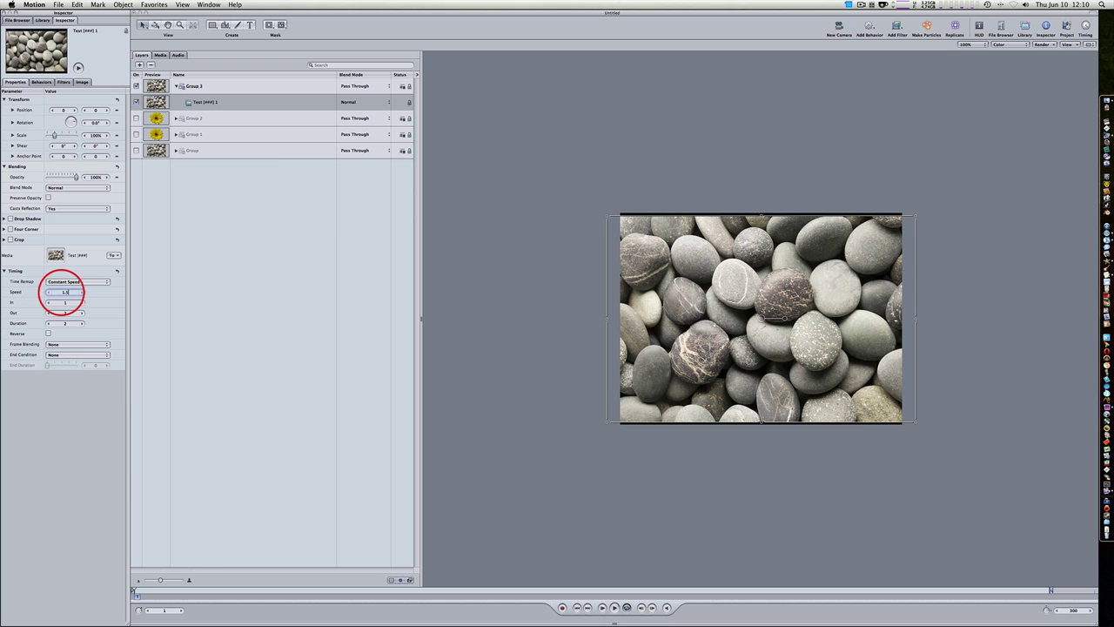
pyautogui.write('.5')
pyautogui.press('Return')
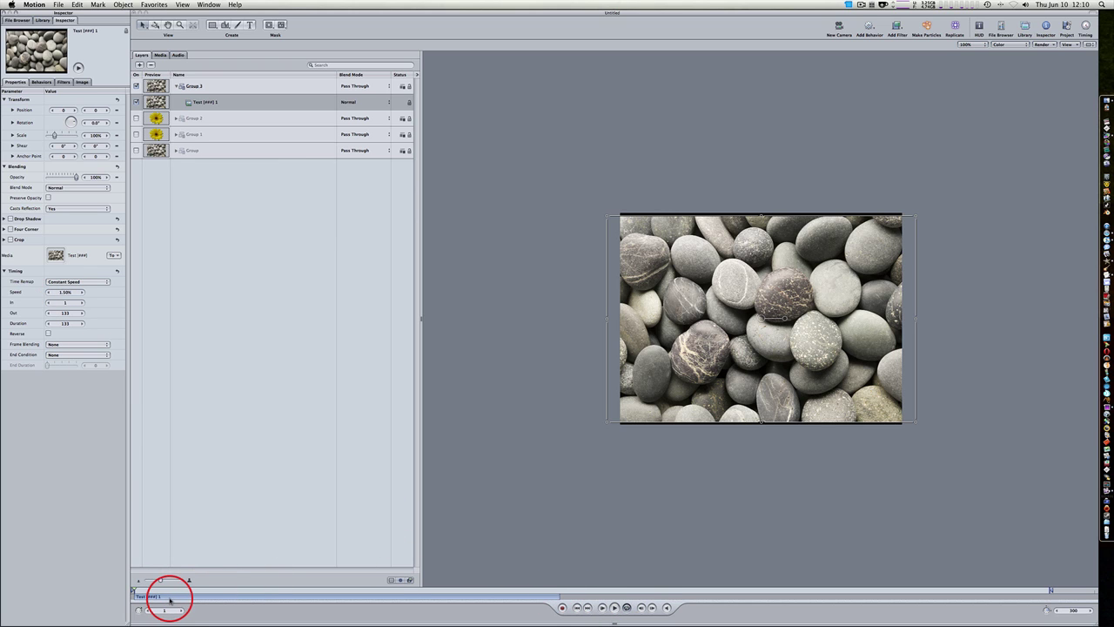
# Play the sequence, end the play range at the current frame, and apply Optical Flow blending
pyautogui.press('space')
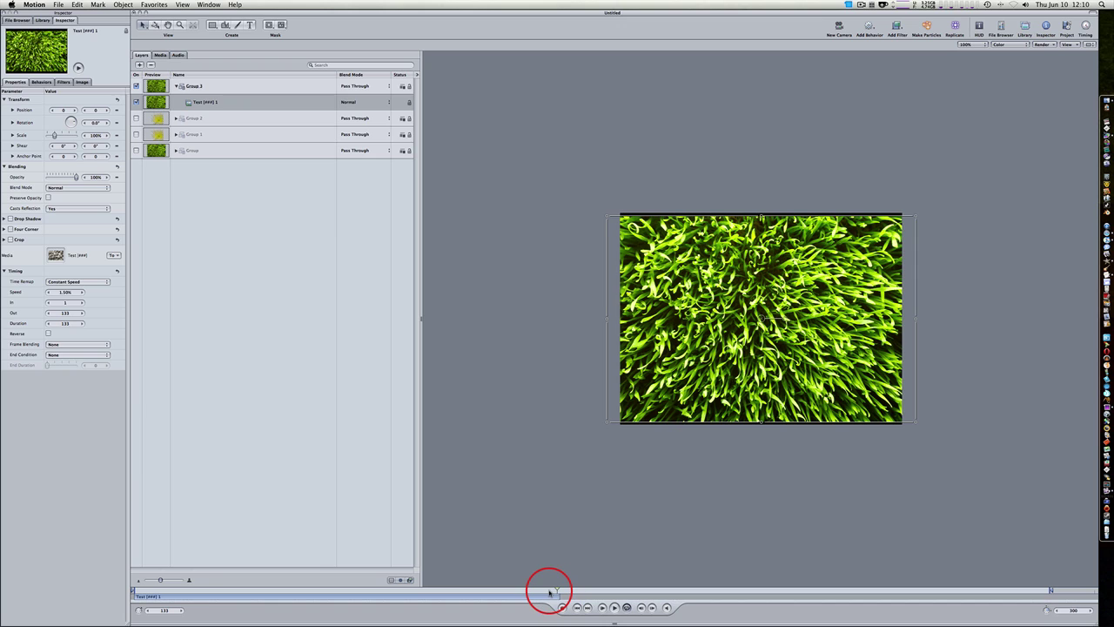
pyautogui.press('alt+super+o')
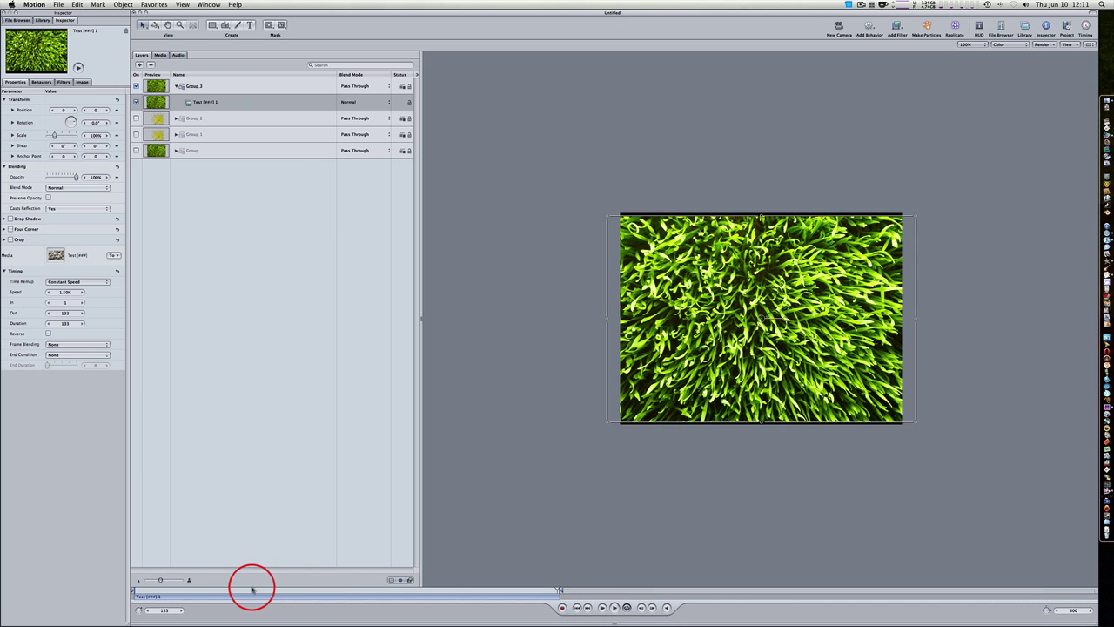
pyautogui.press('Home')
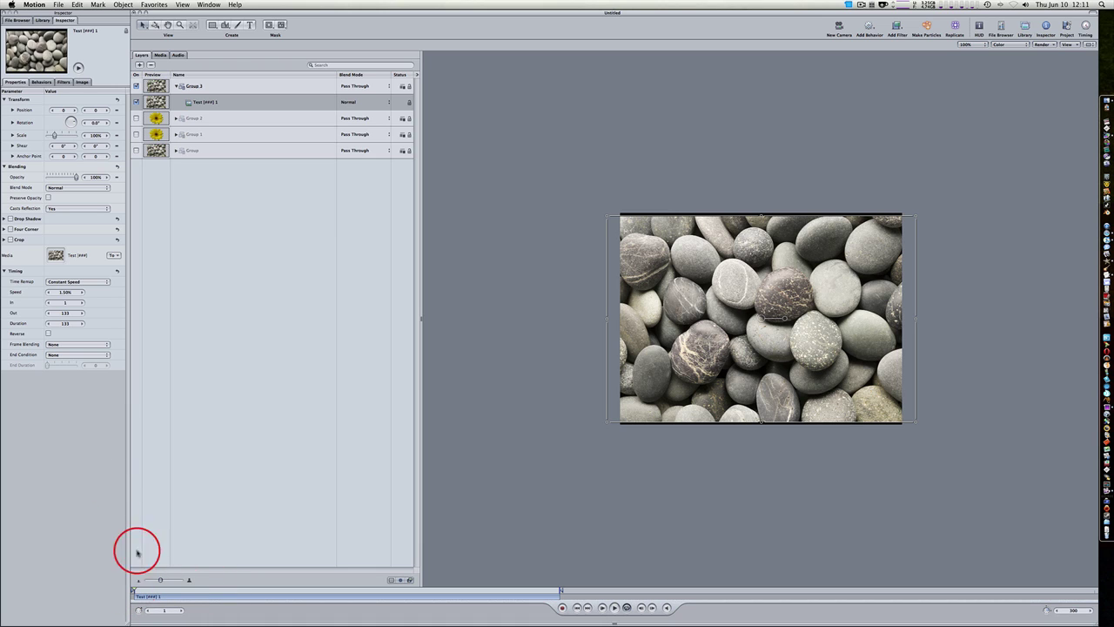
pyautogui.click(81, 345)
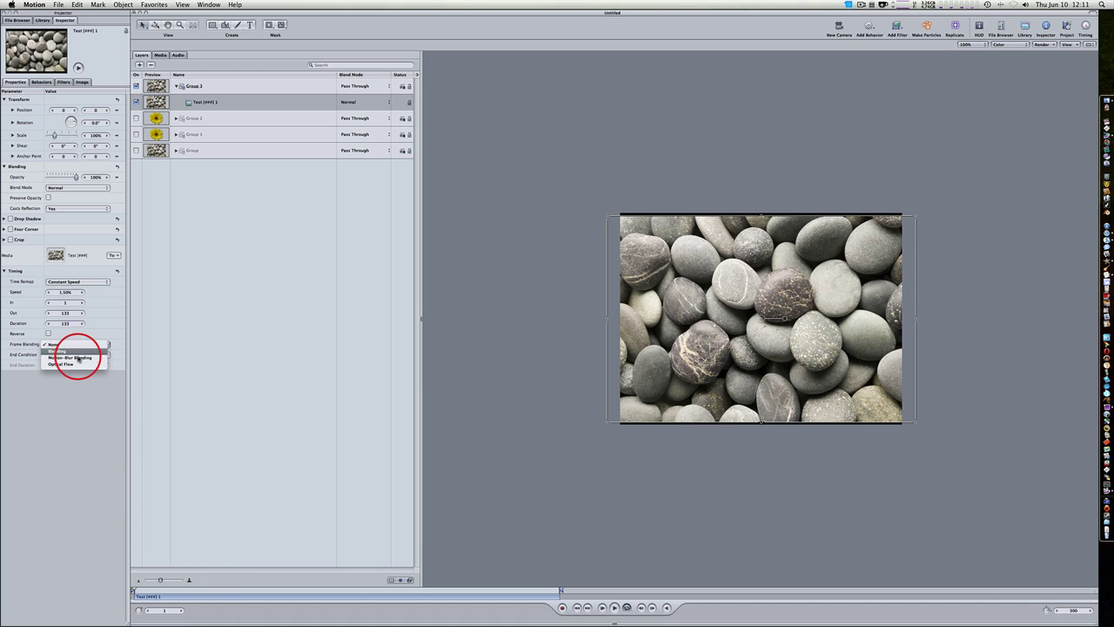
pyautogui.click(78, 366)
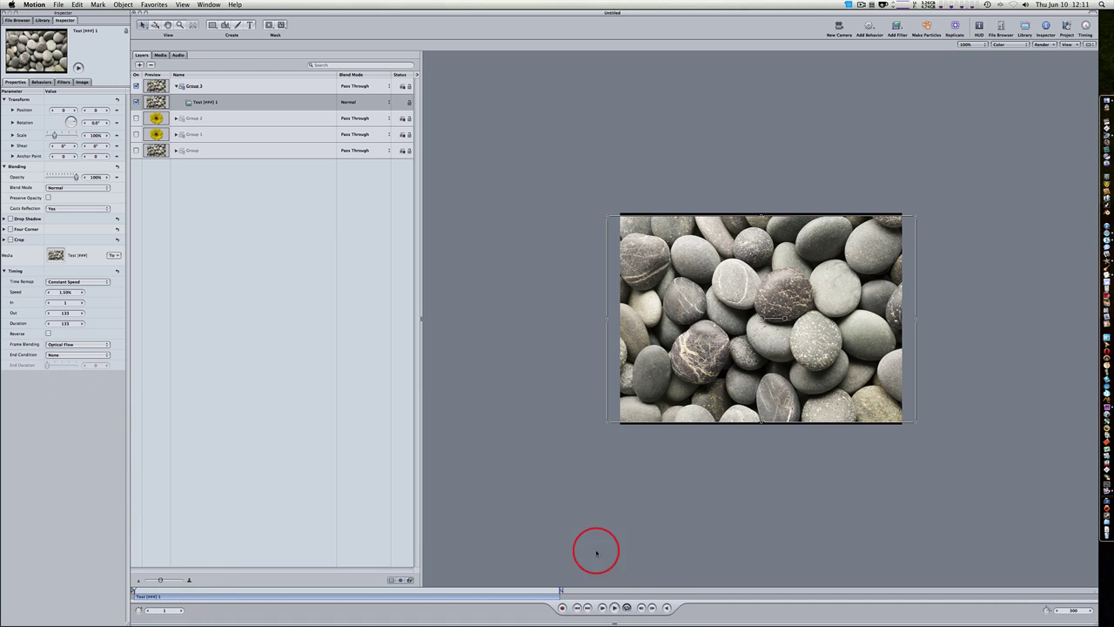